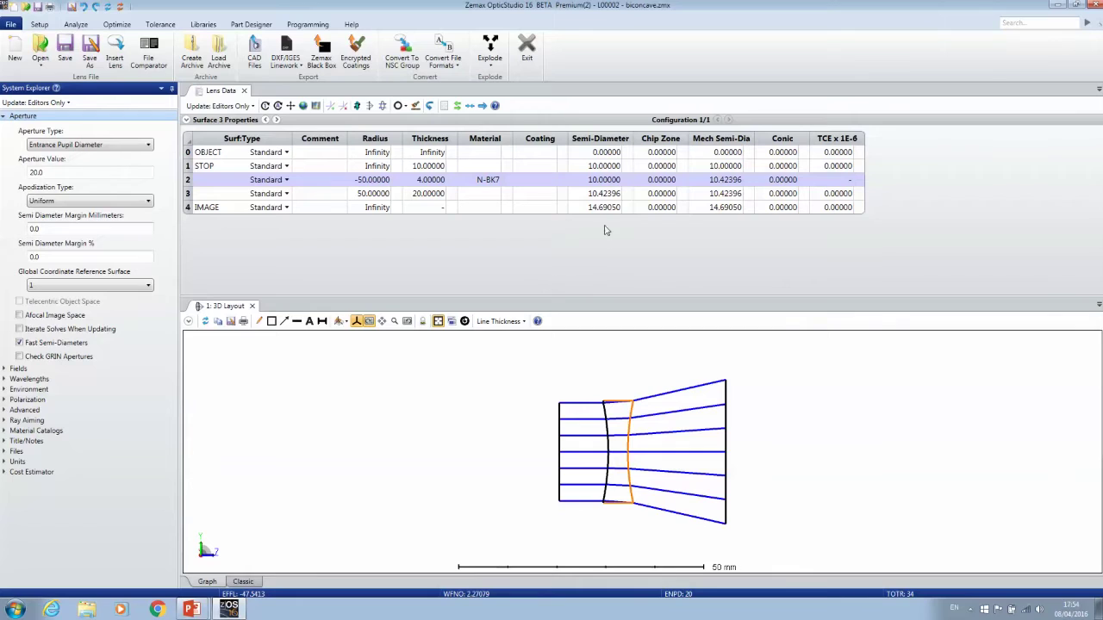
Give surfaces 2 and 3 a 2 mm chip zone and refresh the 3D layout
left_click(644, 181)
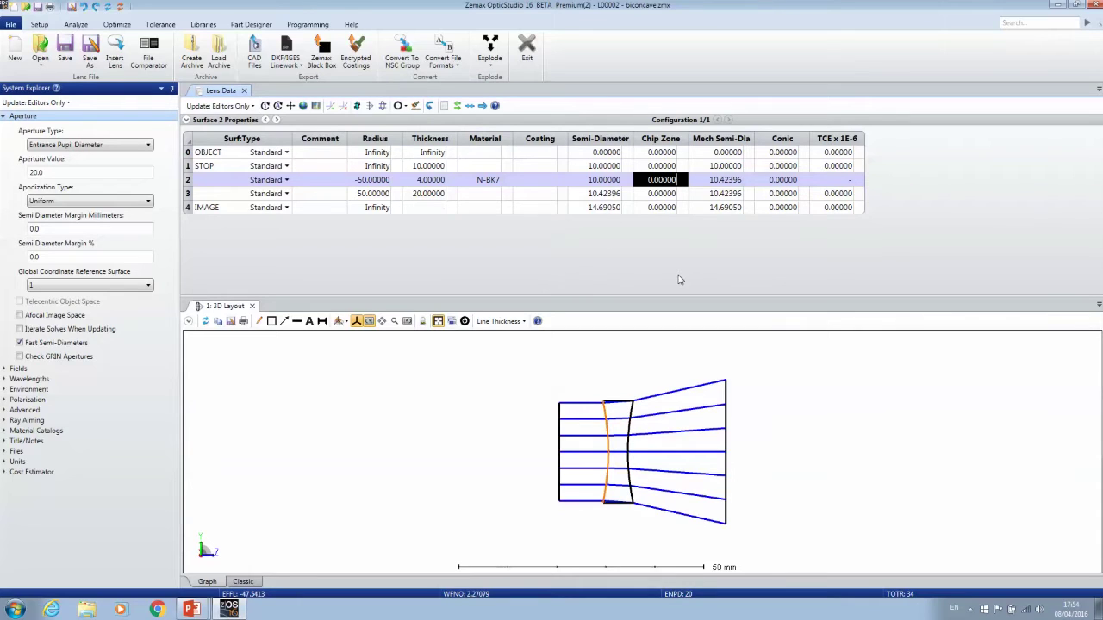
type("2")
key("Return")
key("Down")
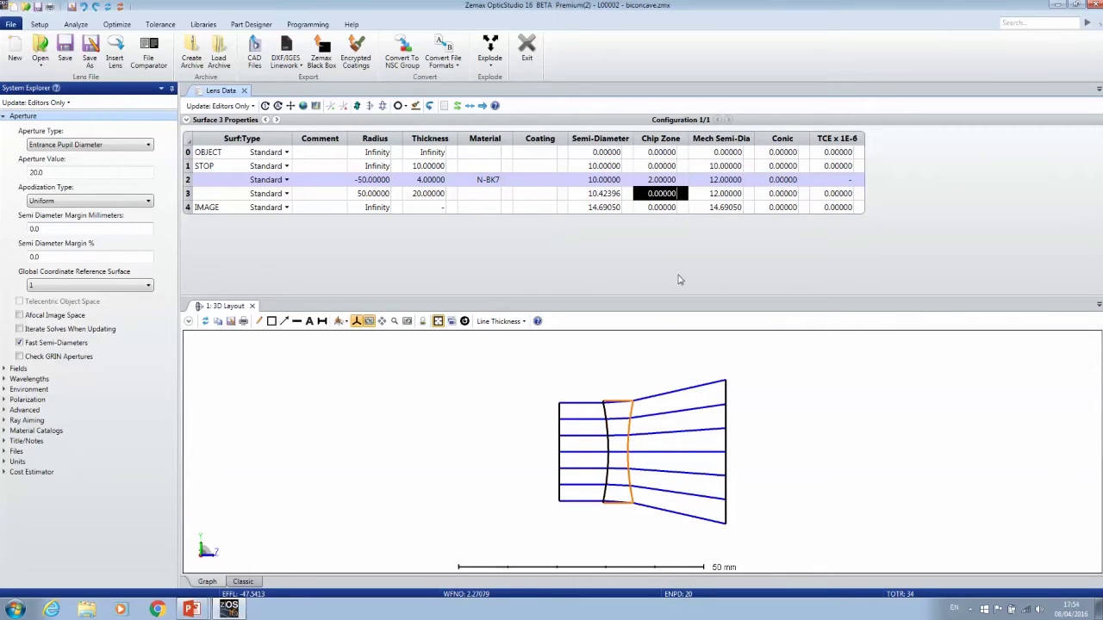
type("2")
key("Return")
left_click(203, 323)
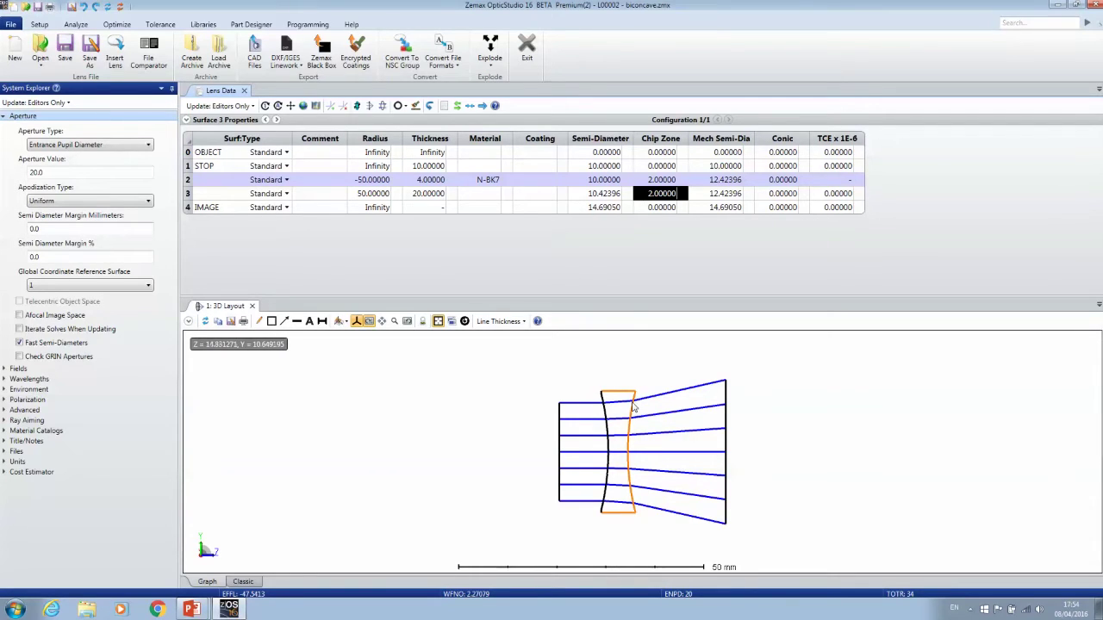
Fix the mechanical semi-diameter of surfaces 2 and 3 at 15 mm and refresh the layout
key("Up")
key("Right")
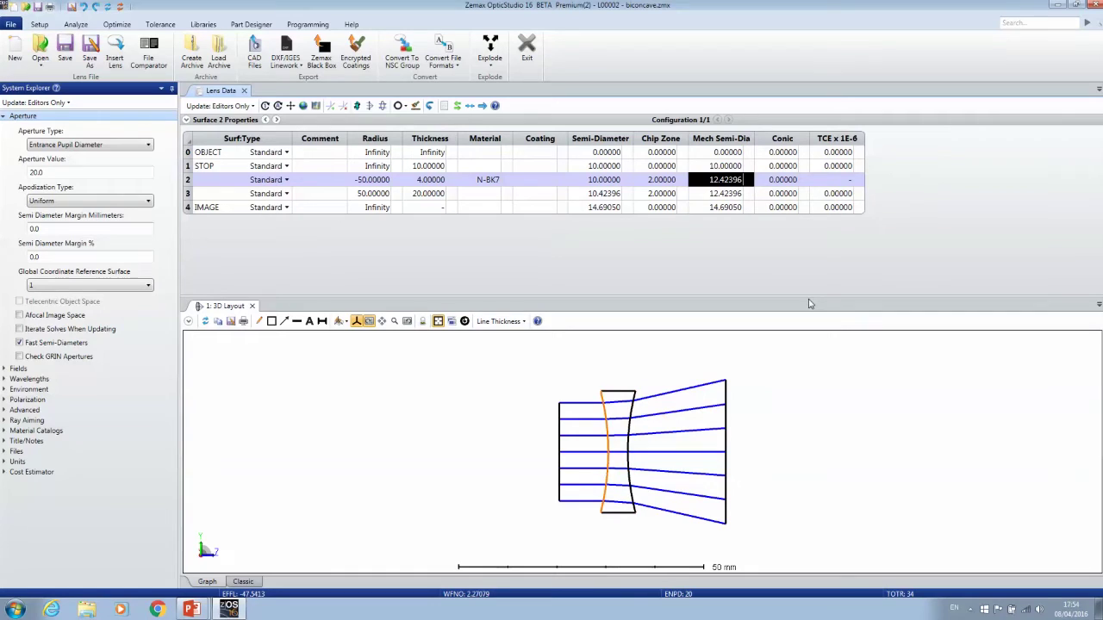
type("15")
key("Return")
key("Down")
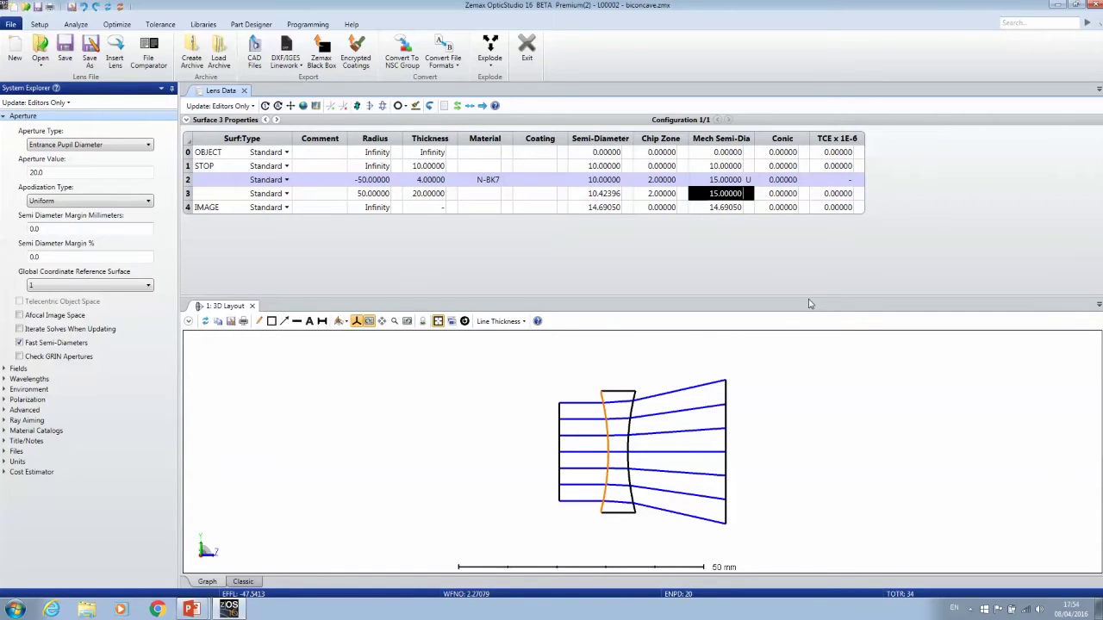
type("15")
key("Return")
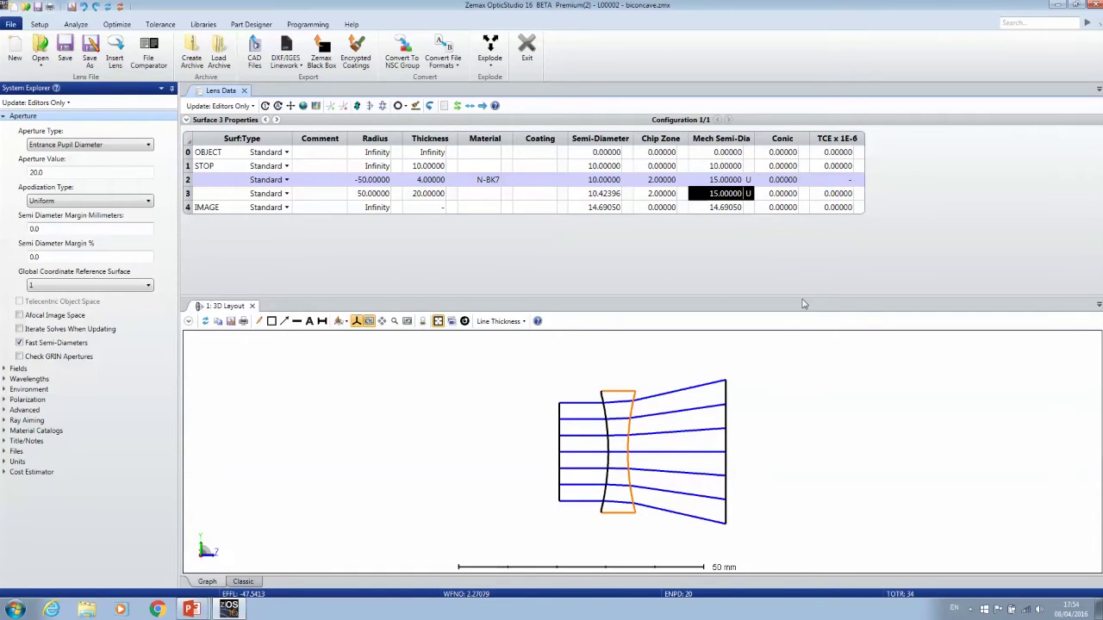
left_click(206, 323)
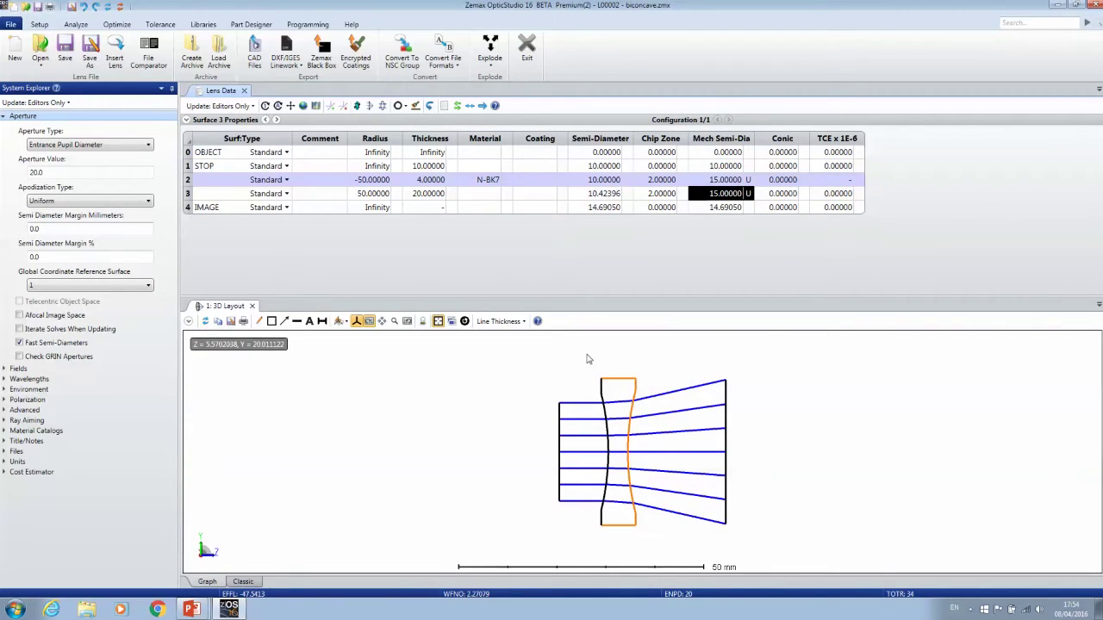
key("alt")
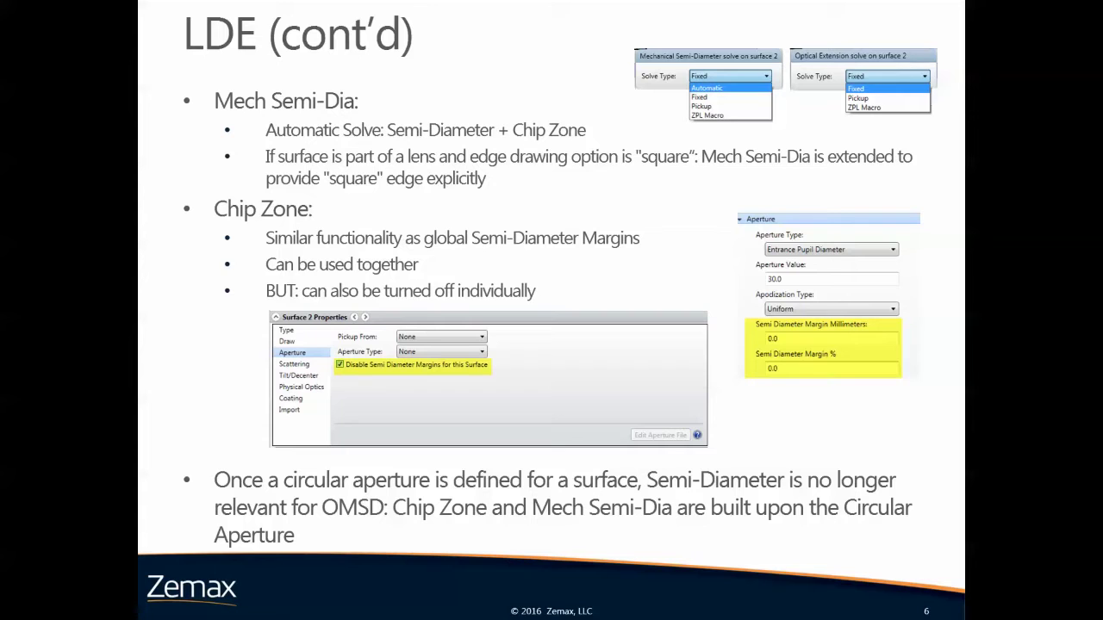
Leave the LDE (cont'd) slide and return to biconcave.zmx in OpticStudio
key("alt+Tab")
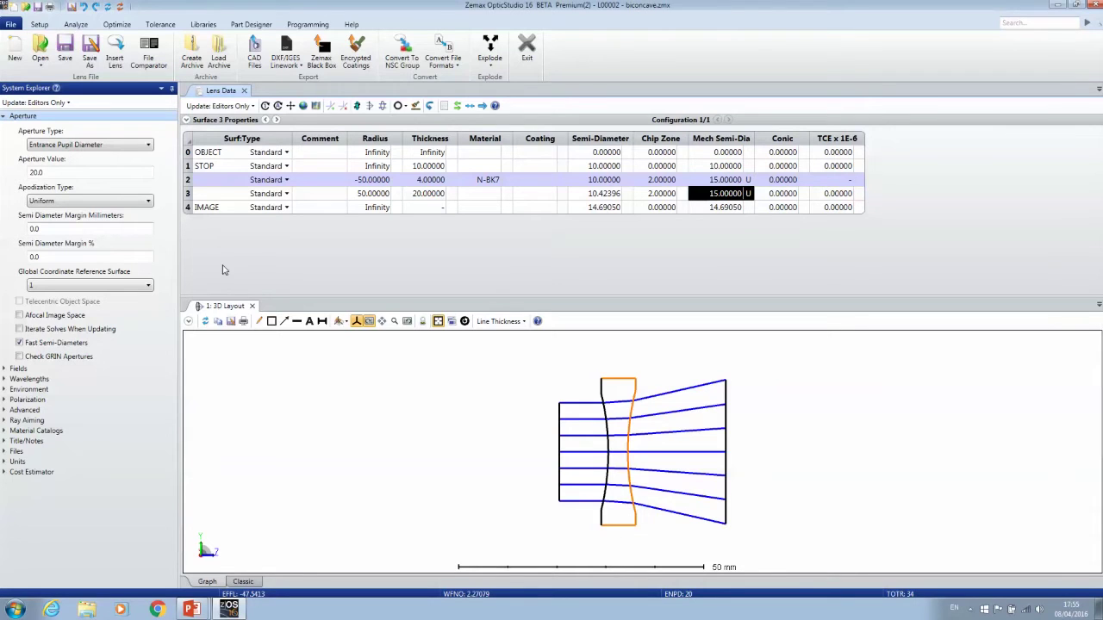
Show surface 2's Surface Properties with its Draw options expanded
left_click(214, 180)
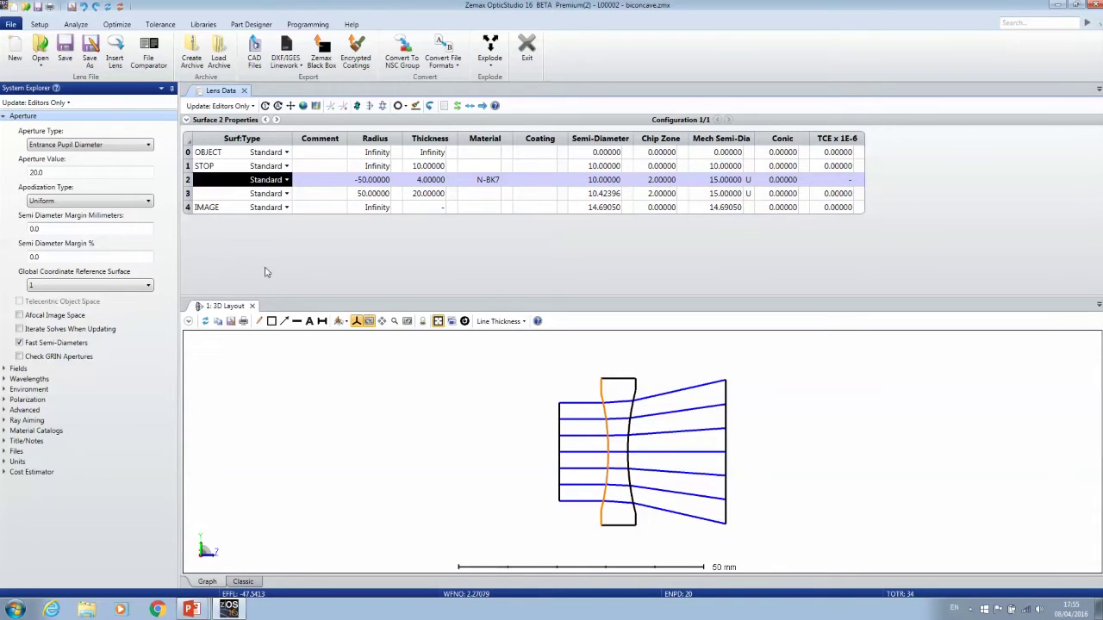
left_click_drag(274, 296, 274, 316)
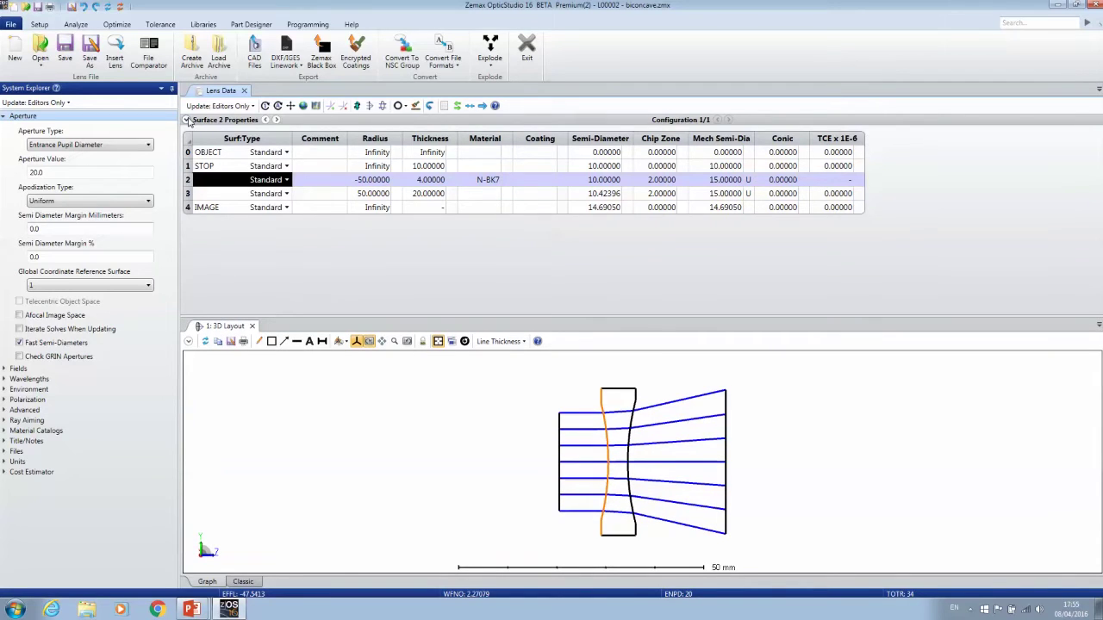
left_click(187, 120)
left_click_drag(300, 318, 305, 357)
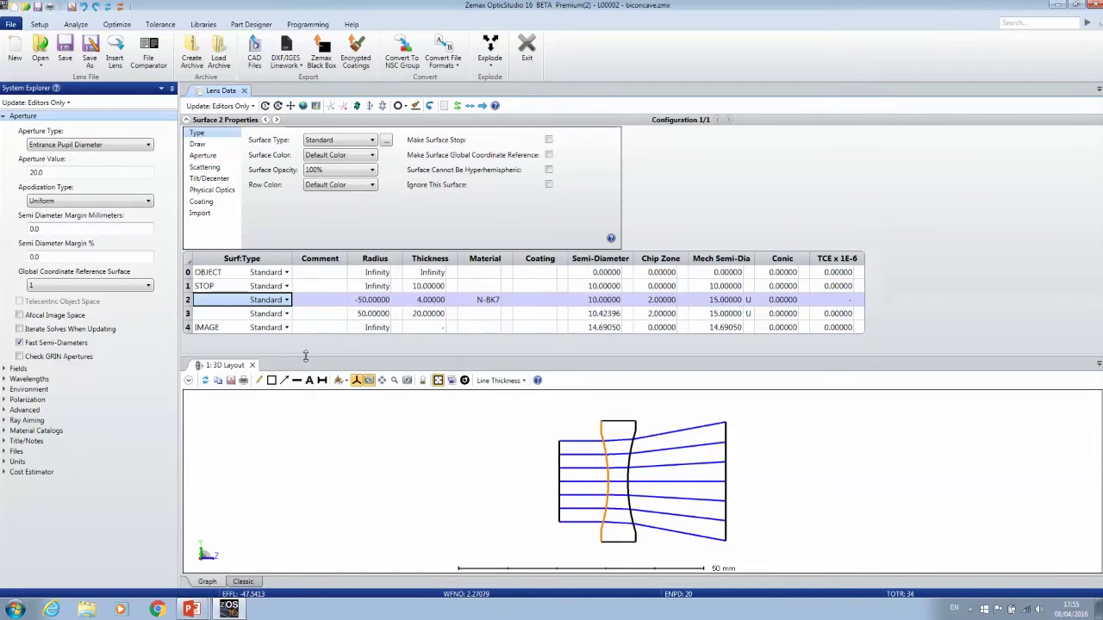
left_click(200, 145)
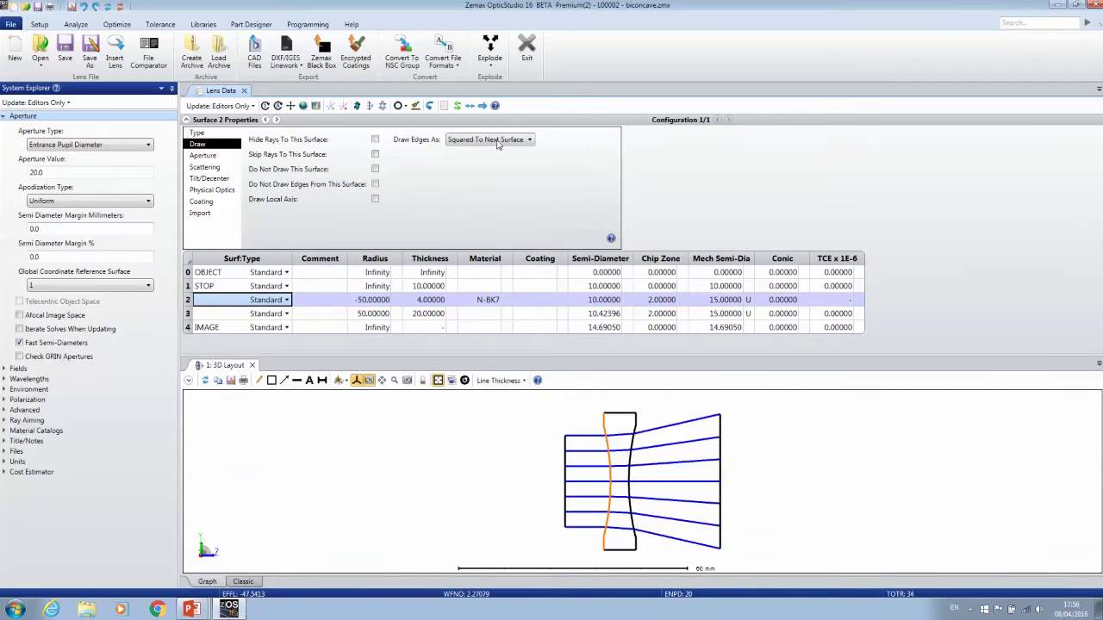
Set the Mech Semi-Dia solves of surfaces 3 and 2 to Automatic
left_click(747, 314)
left_click(808, 348)
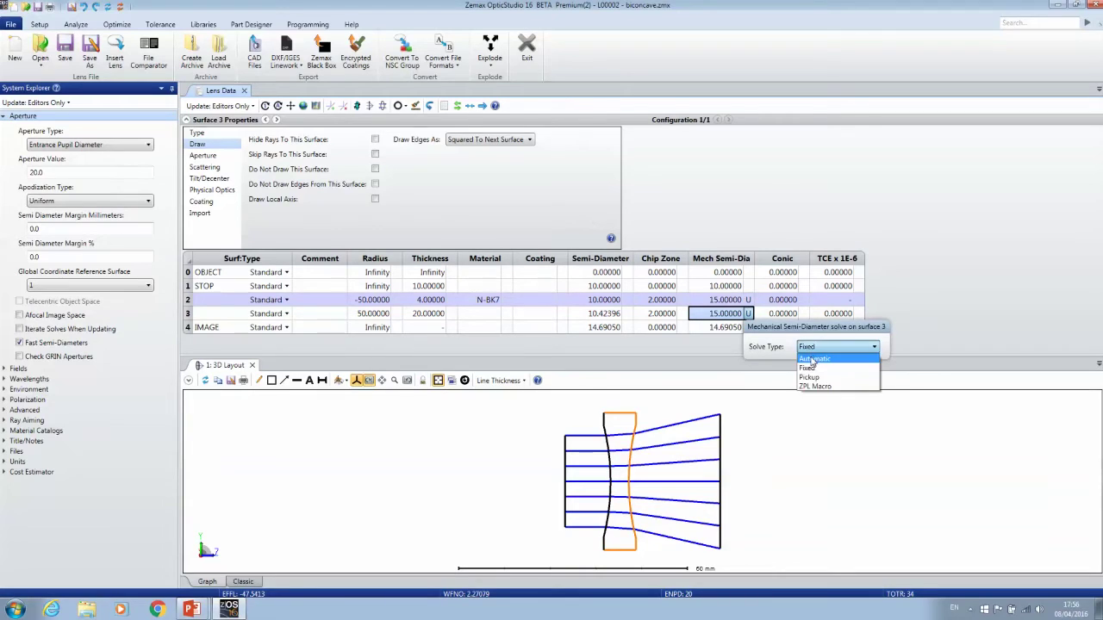
left_click(811, 360)
left_click(733, 299)
left_click(748, 299)
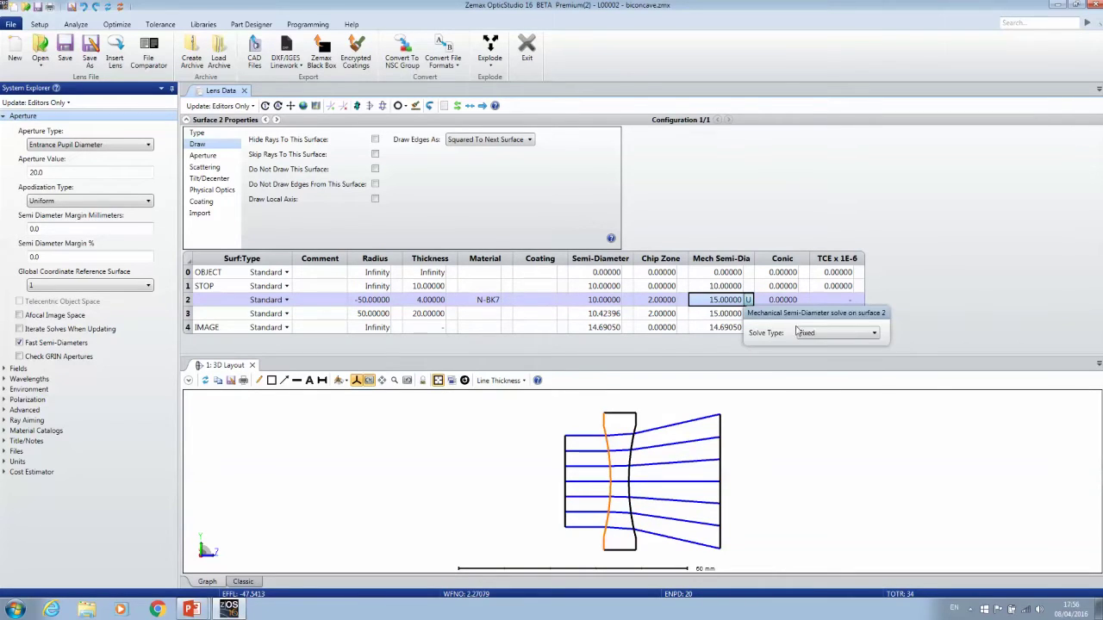
left_click(798, 332)
left_click(814, 345)
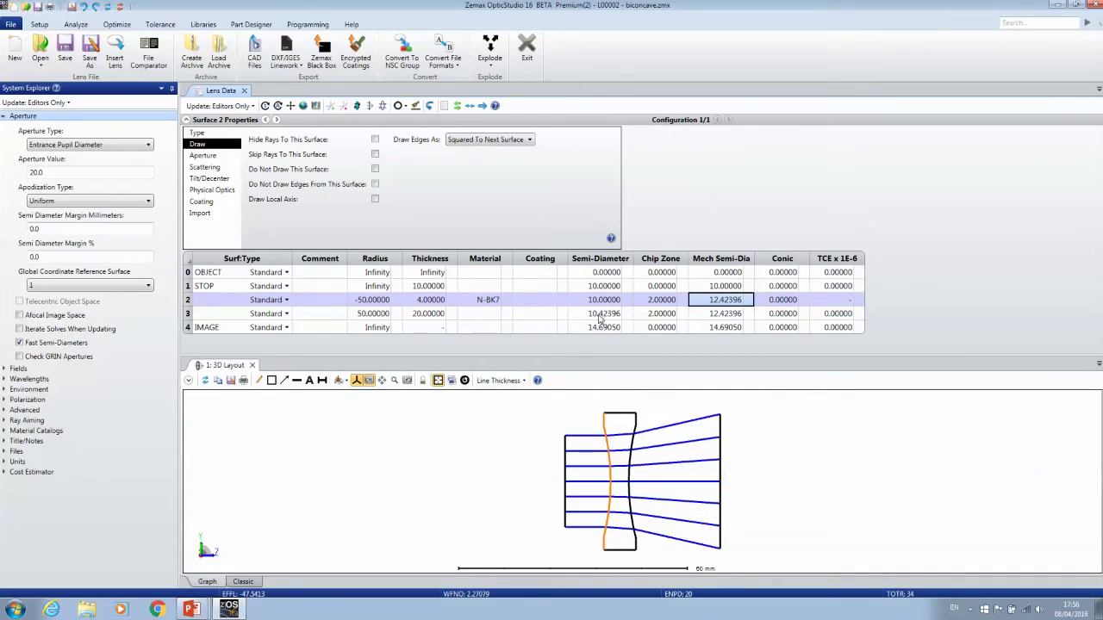
Fix surface 3's mechanical semi-diameter at 15 mm
left_click(713, 314)
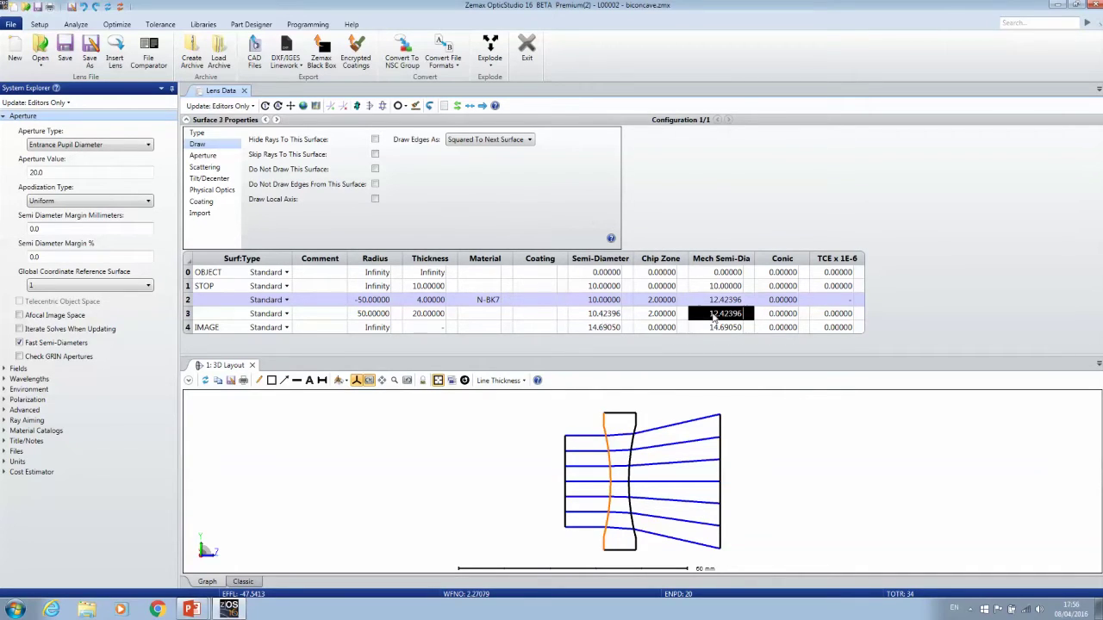
key("Left")
key("Left")
key("Right")
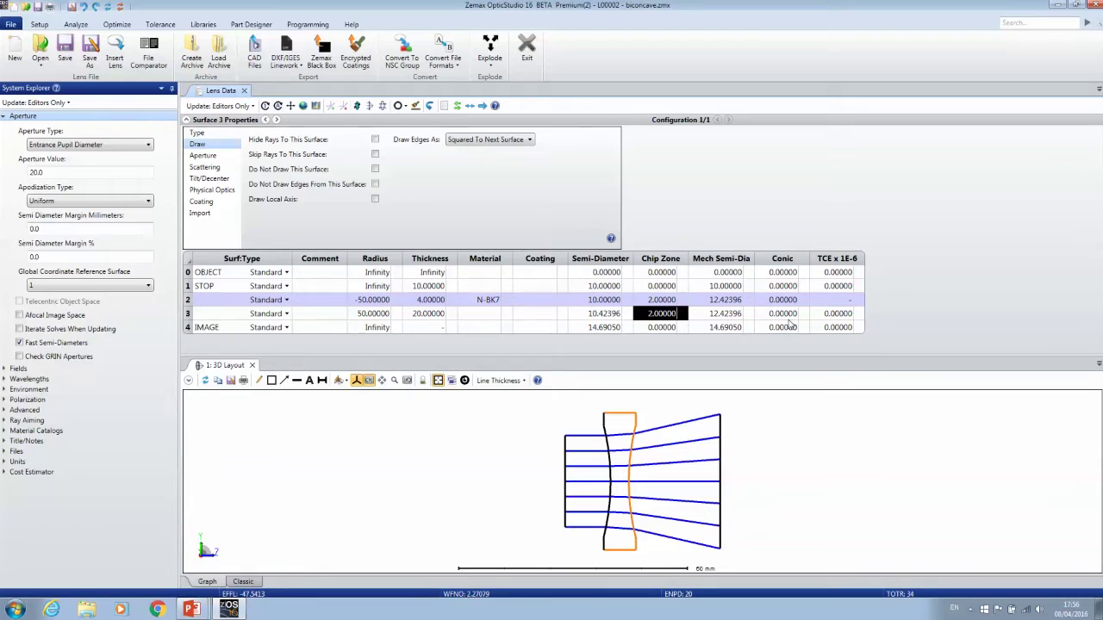
key("Right")
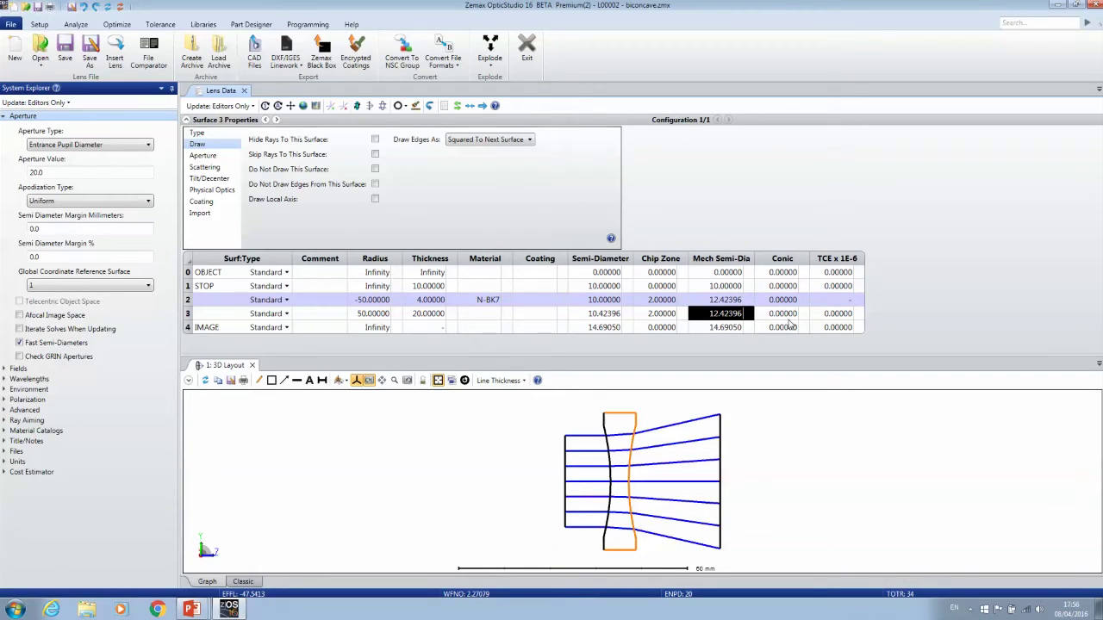
type("15")
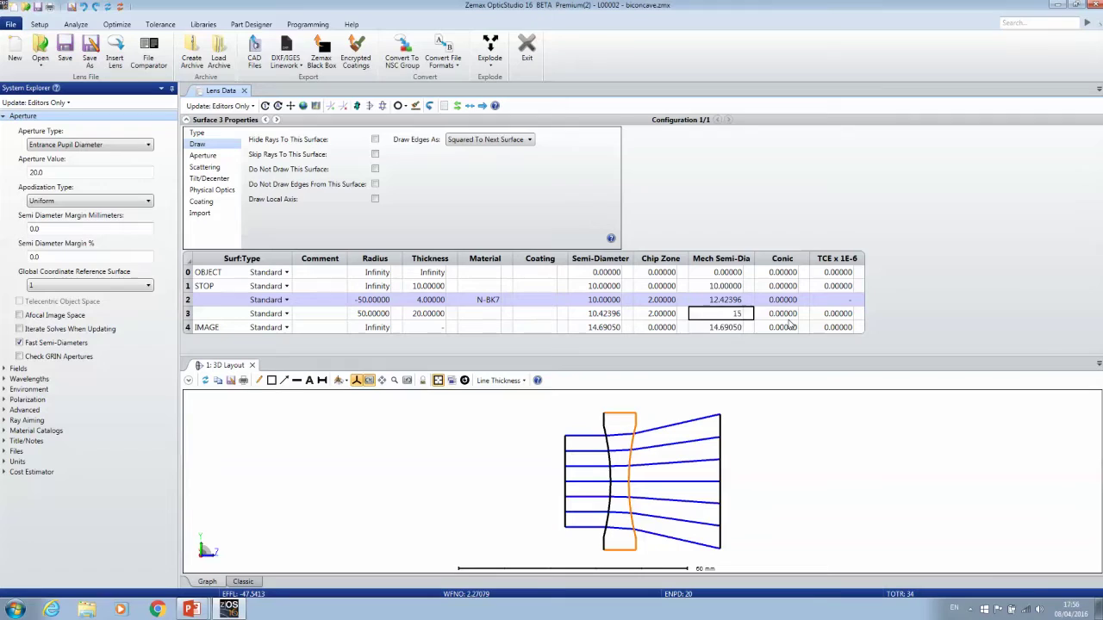
key("Return")
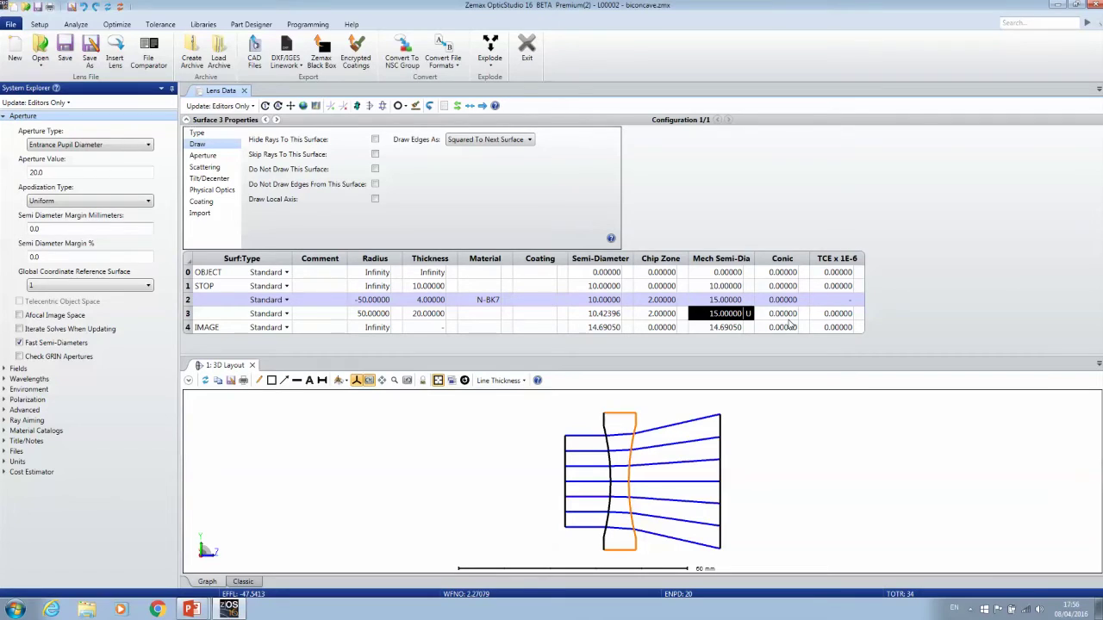
key("Left")
key("Right")
key("Up")
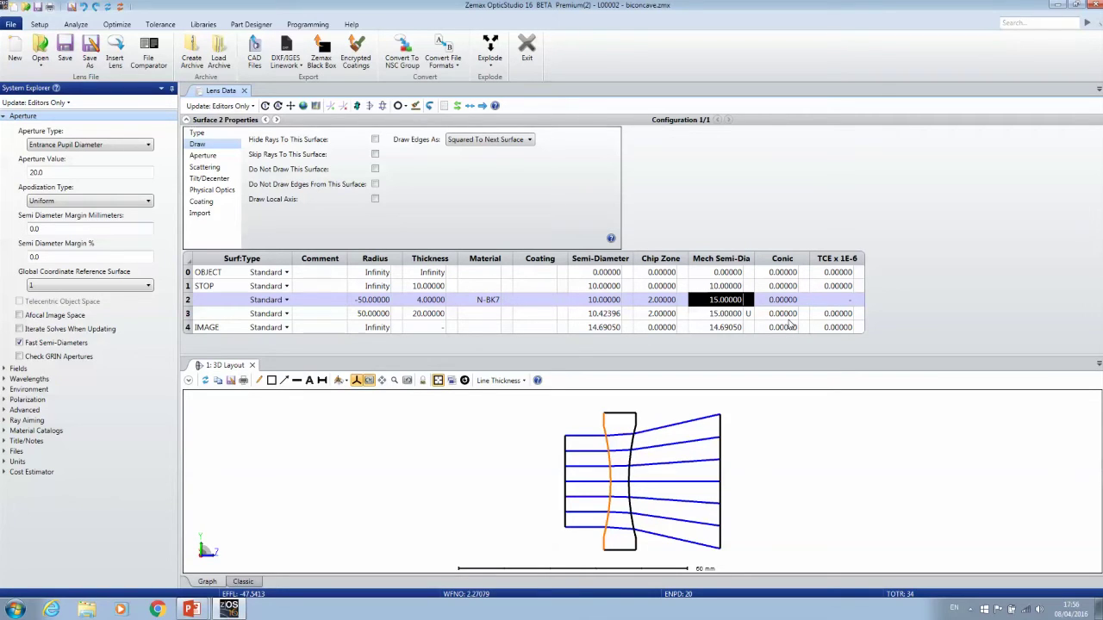
key("alt+Tab")
Set the global Semi Diameter Margin to 1 mm
left_click(724, 303)
left_click(600, 304)
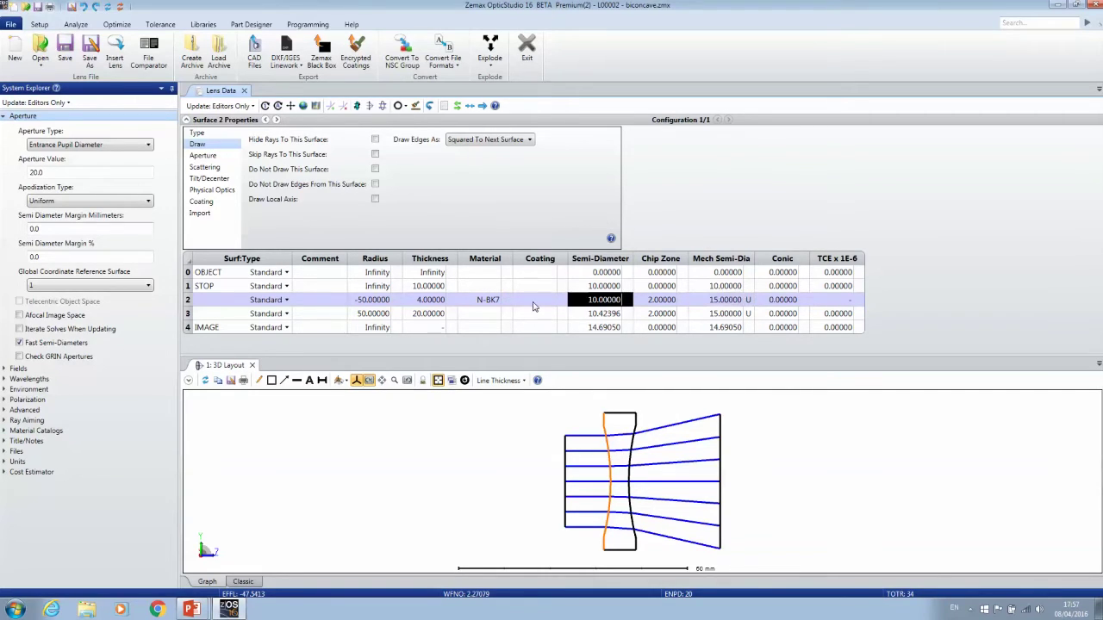
left_click(50, 231)
type("1")
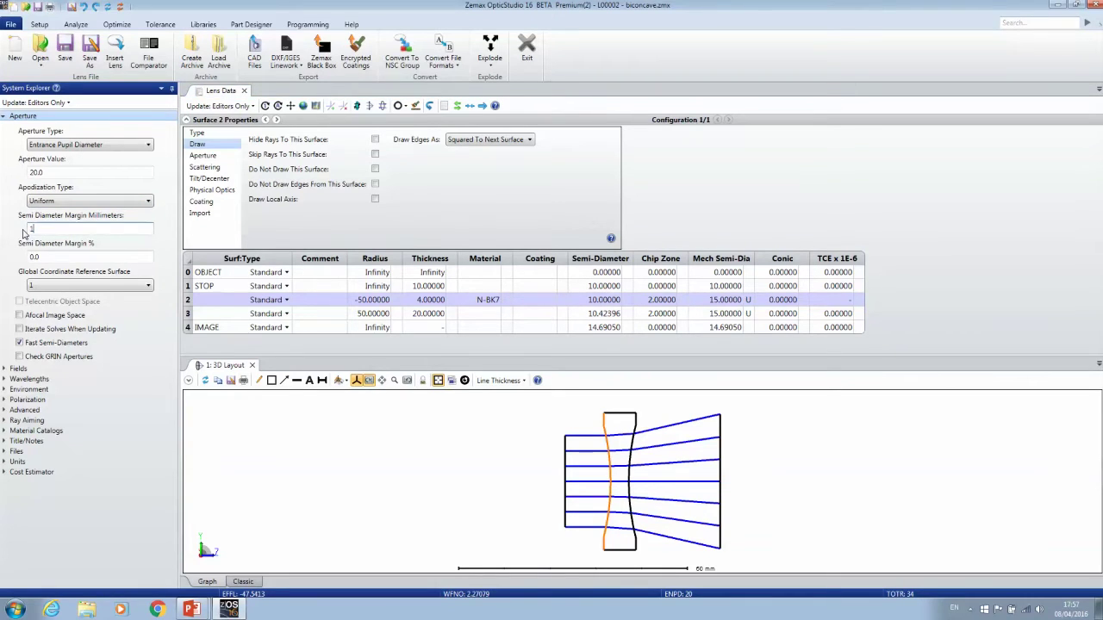
key("Return")
Disable semi-diameter margins for surface 2 in its Aperture properties
left_click(592, 301)
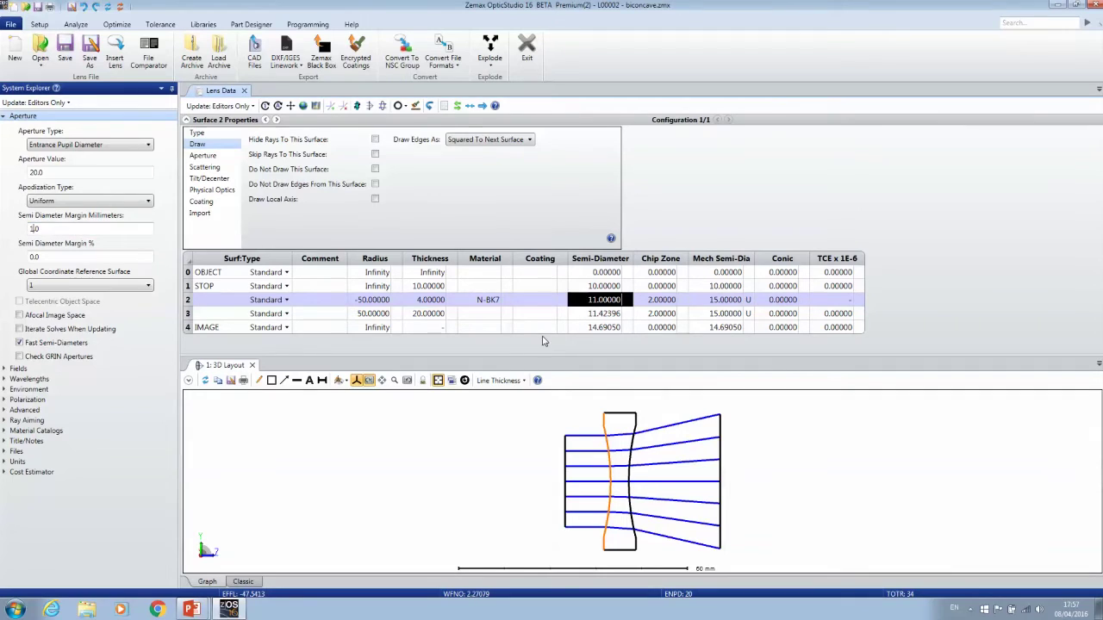
left_click(204, 156)
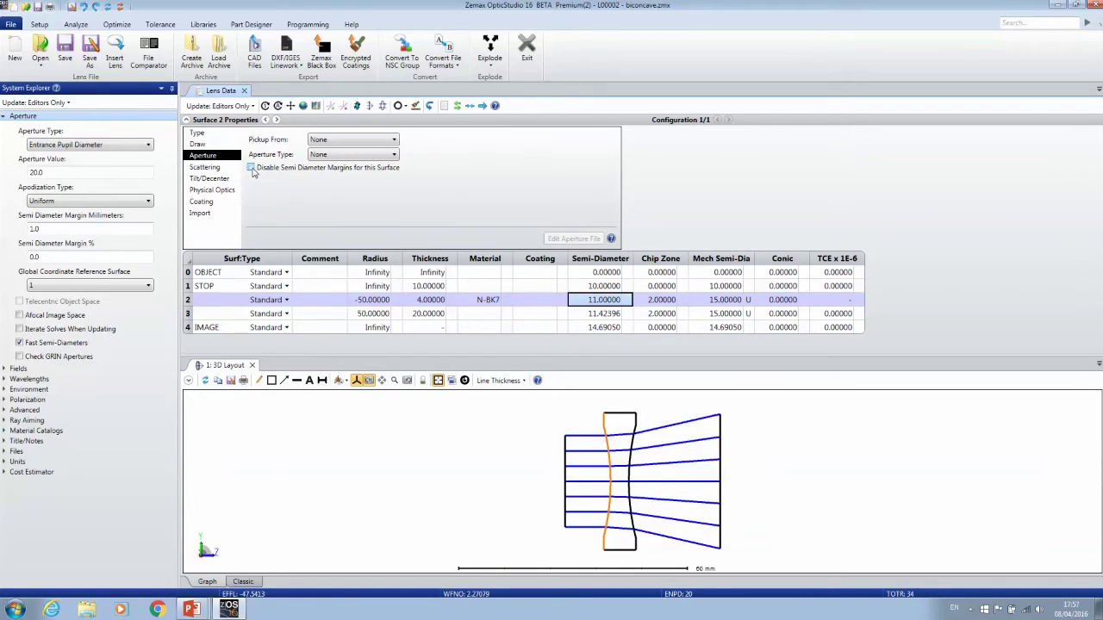
left_click(252, 168)
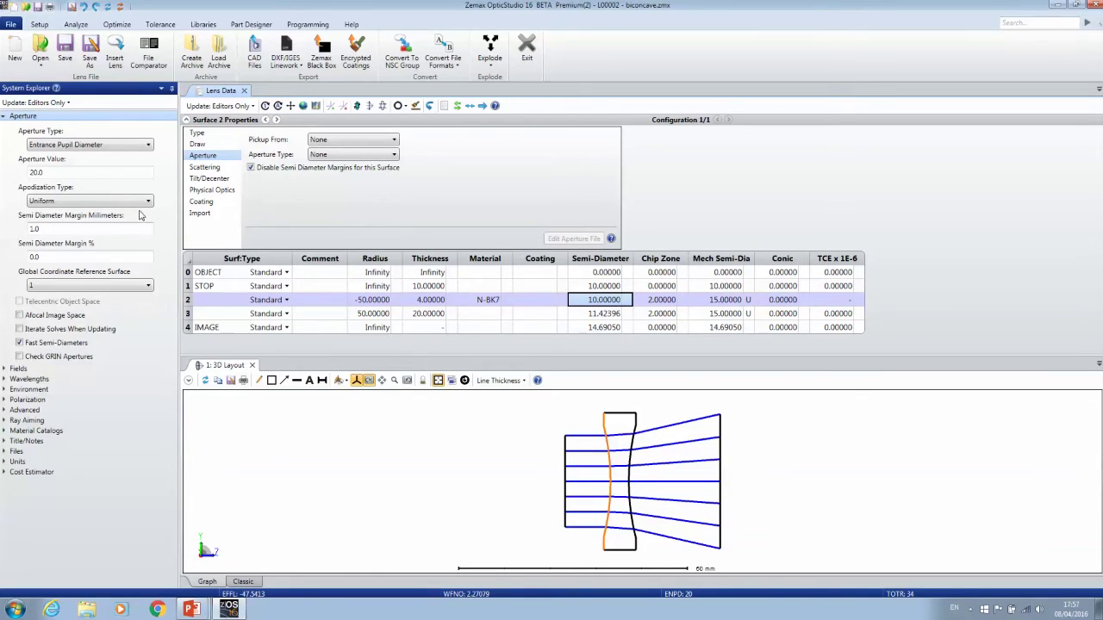
Change the margin to 0 mm, re-enable surface 2's margins, and redraw the 3D layout
left_click_drag(59, 229, 13, 231)
type("0")
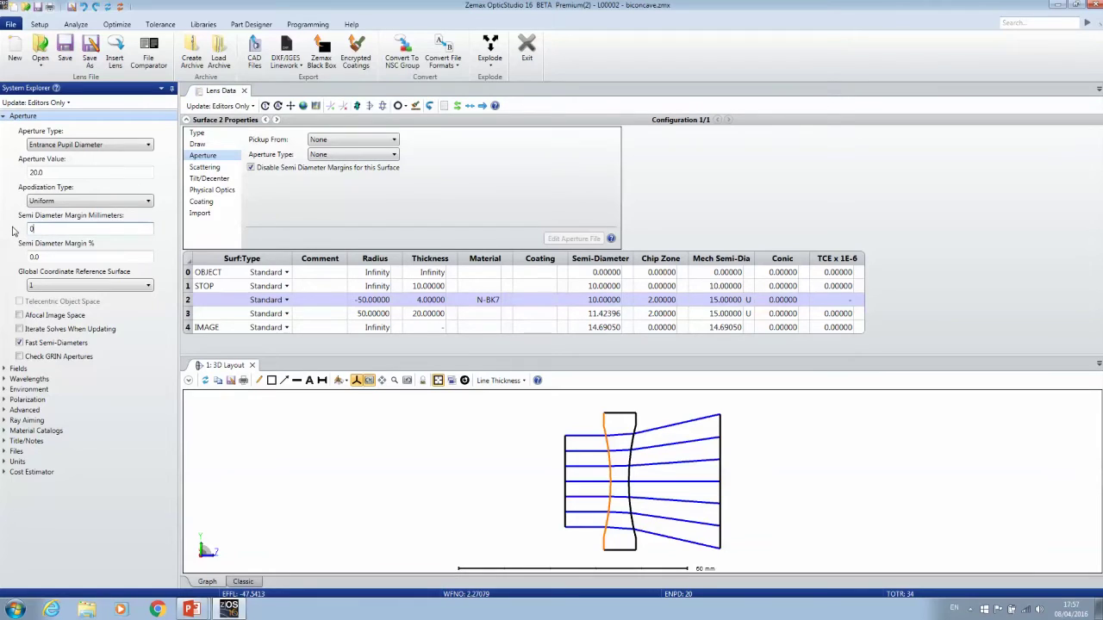
left_click(258, 179)
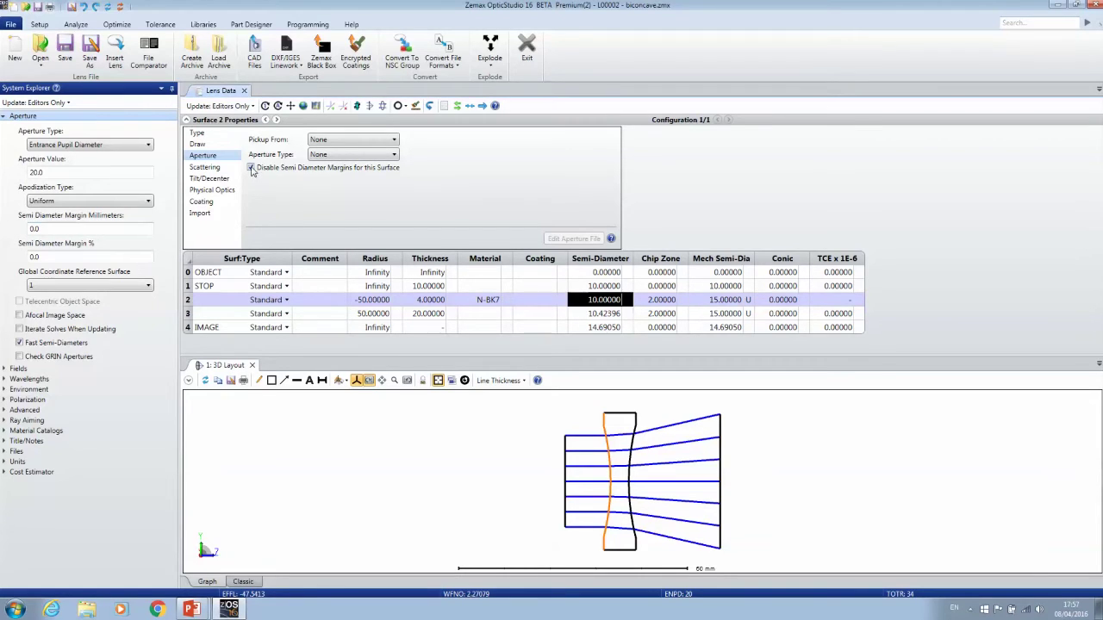
left_click(251, 168)
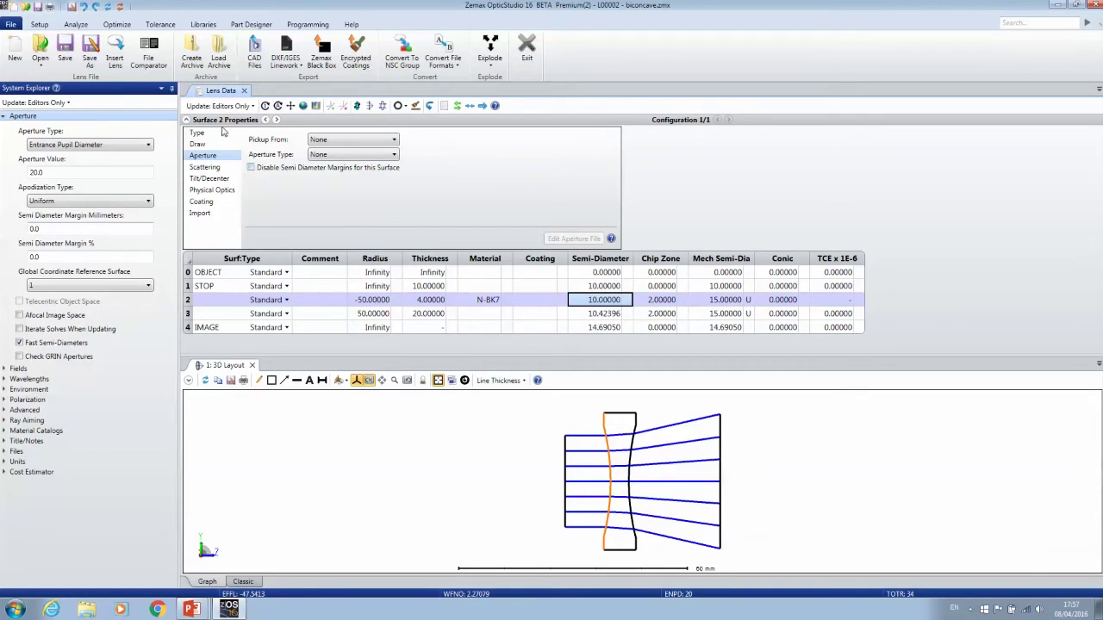
left_click(204, 380)
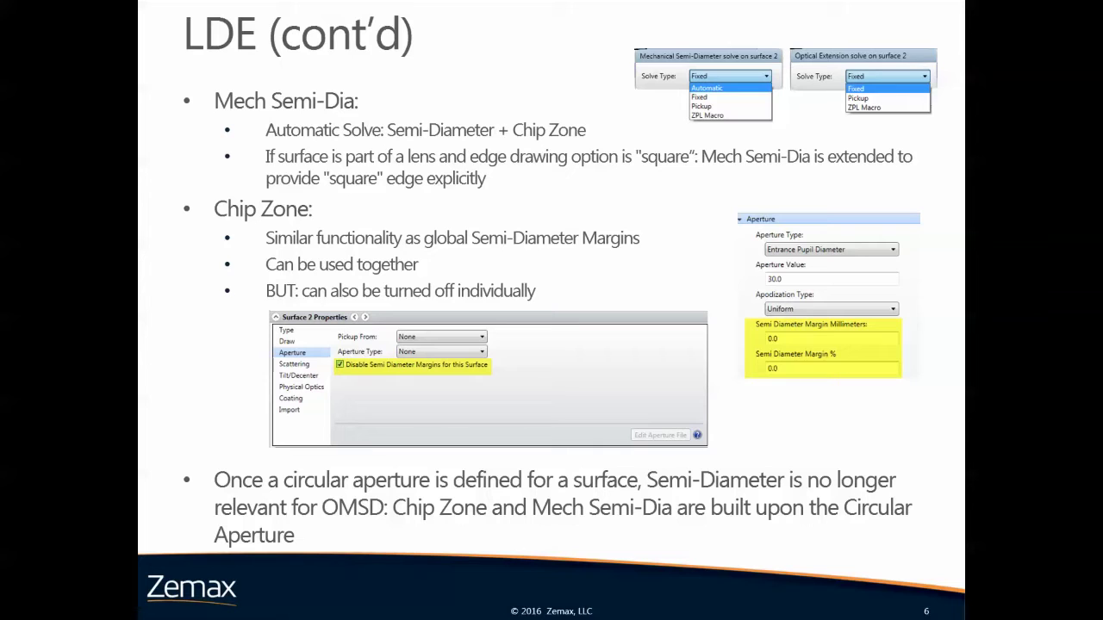
End the Mech Semi-Dia and Chip Zone slide and return to the OpticStudio lens editor
key("alt+Tab")
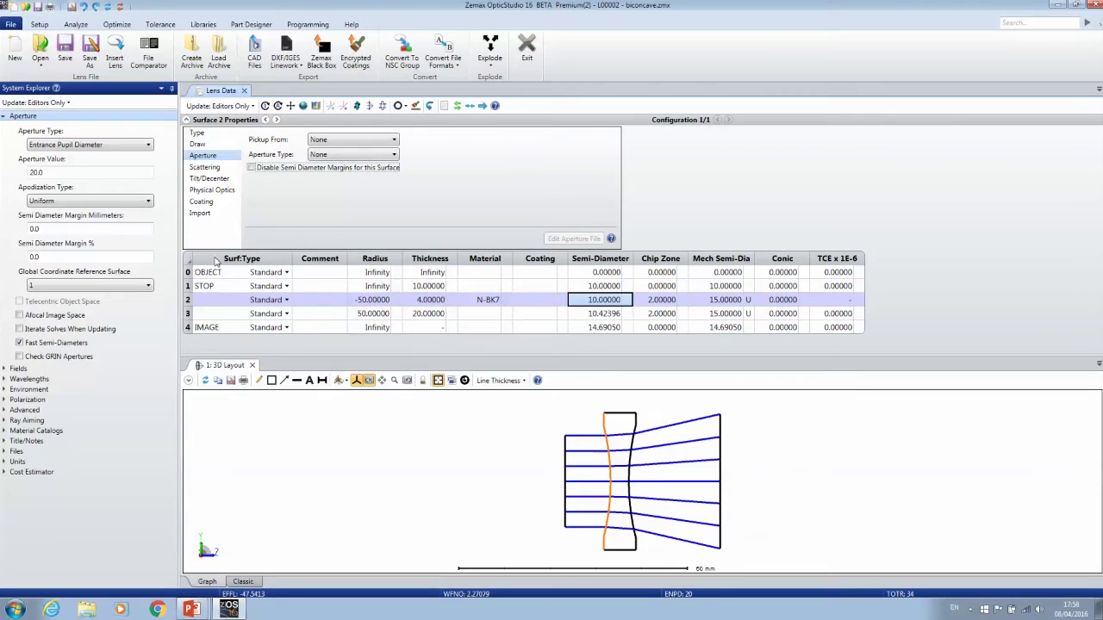
Inspect the Mech Semi-Dia solve types of surfaces 3 and 2, leaving surface 2 Fixed
left_click(728, 314)
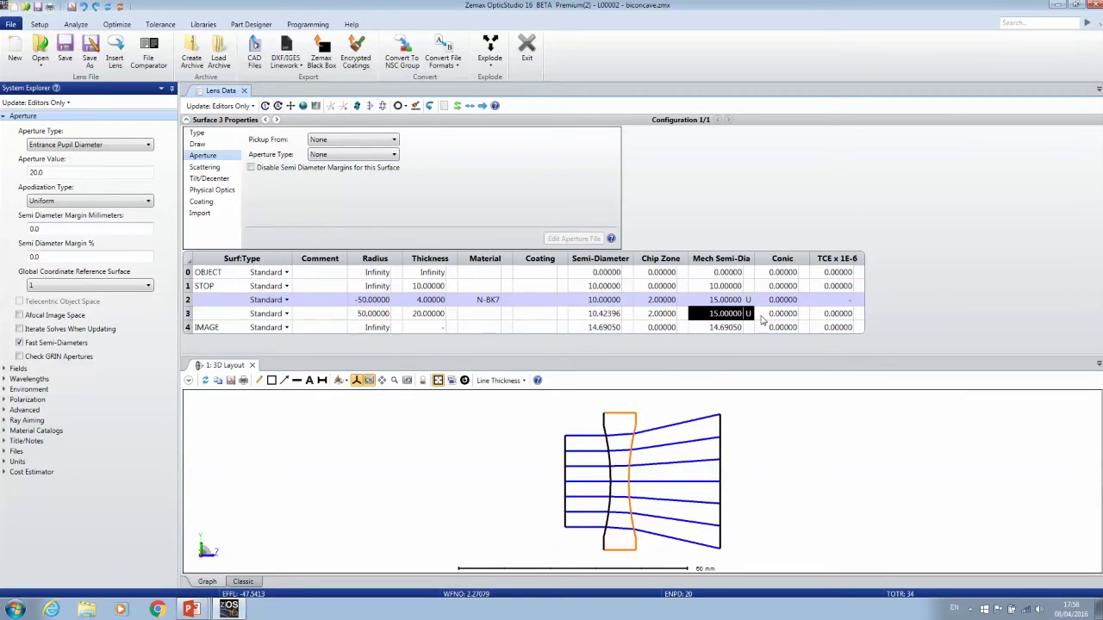
left_click(748, 314)
left_click(834, 348)
left_click(834, 357)
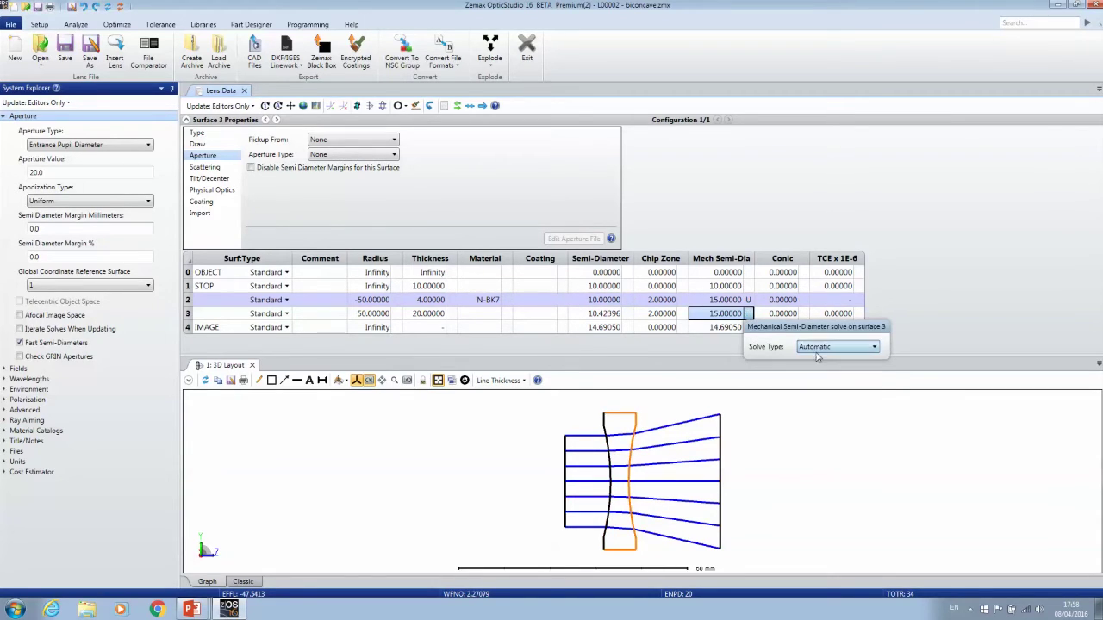
left_click(733, 299)
left_click(748, 300)
left_click(829, 334)
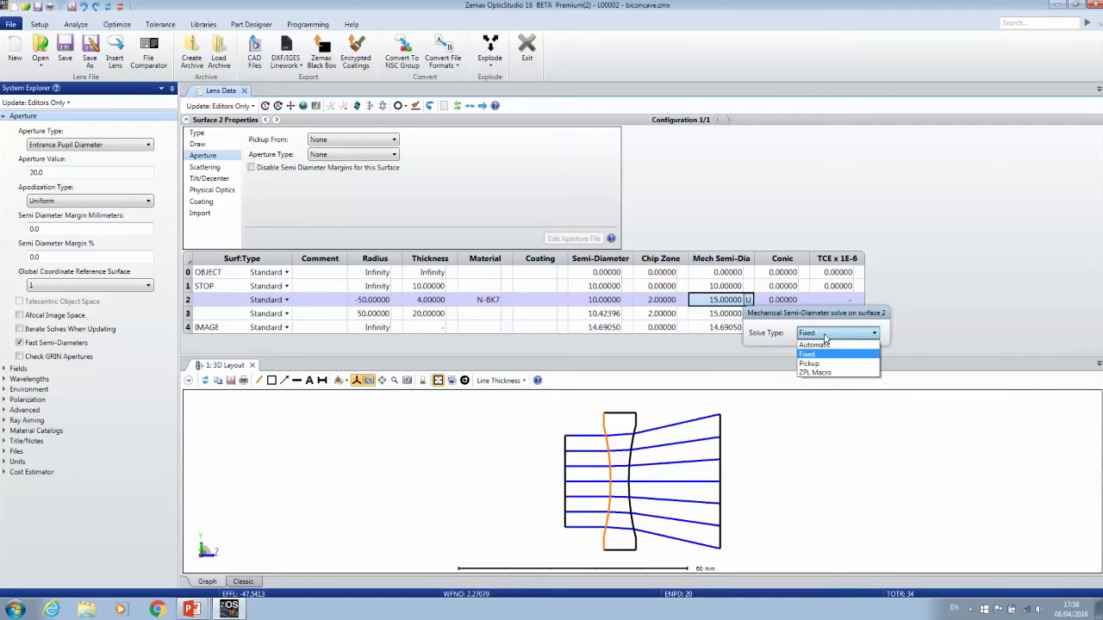
left_click(823, 345)
left_click(720, 314)
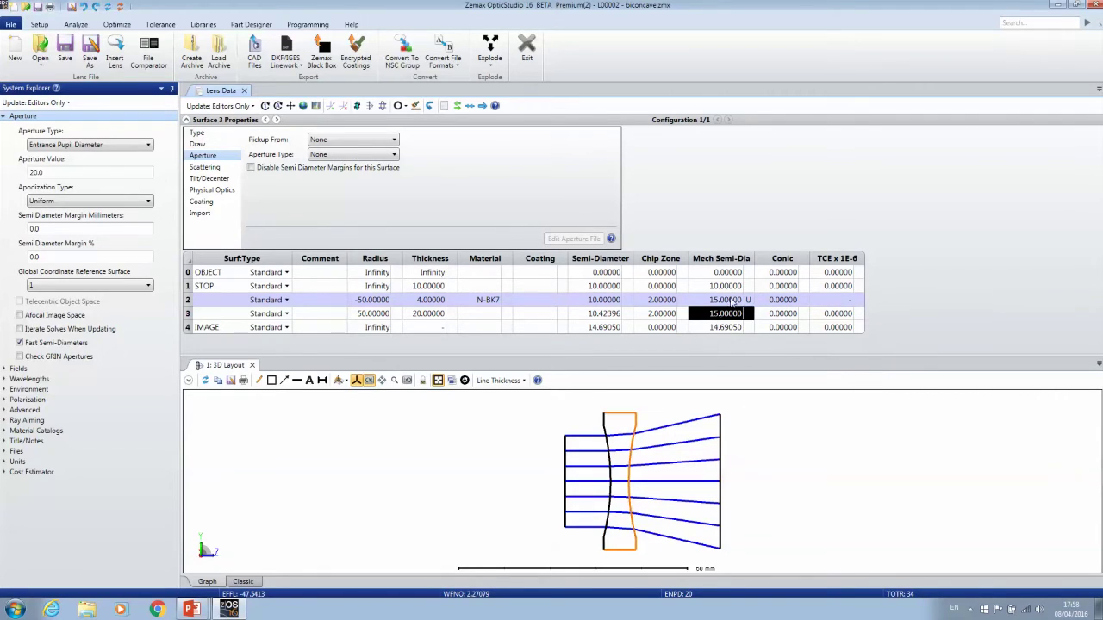
Make surface 2's Mech Semi-Dia Automatic and compare surface 3's values, both 12.42396
left_click(741, 300)
left_click(748, 300)
left_click(816, 334)
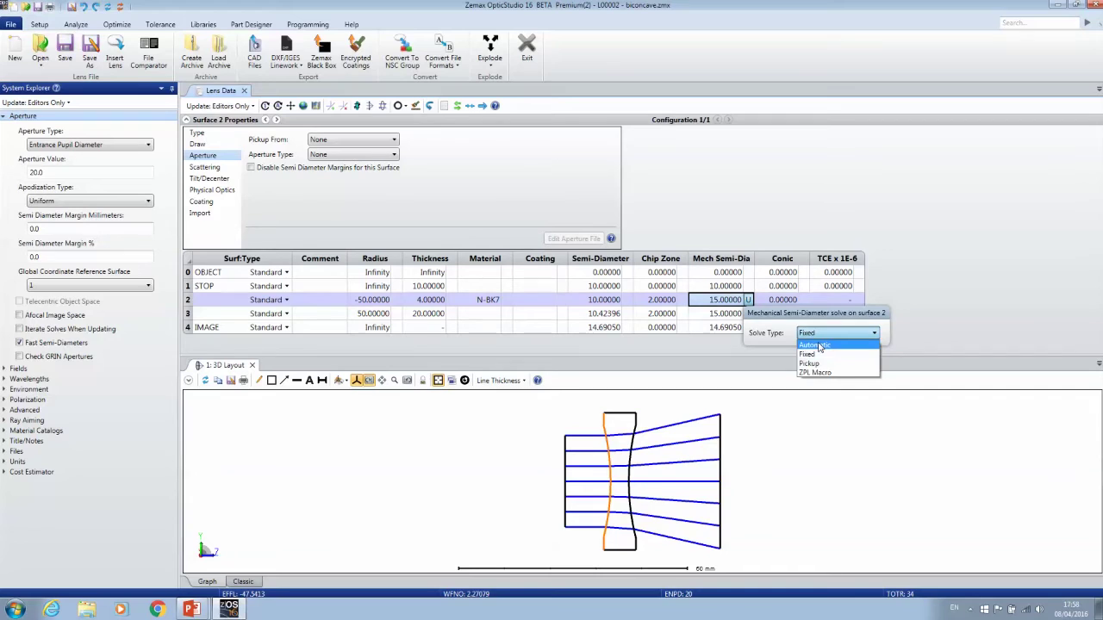
left_click(817, 344)
left_click(726, 315)
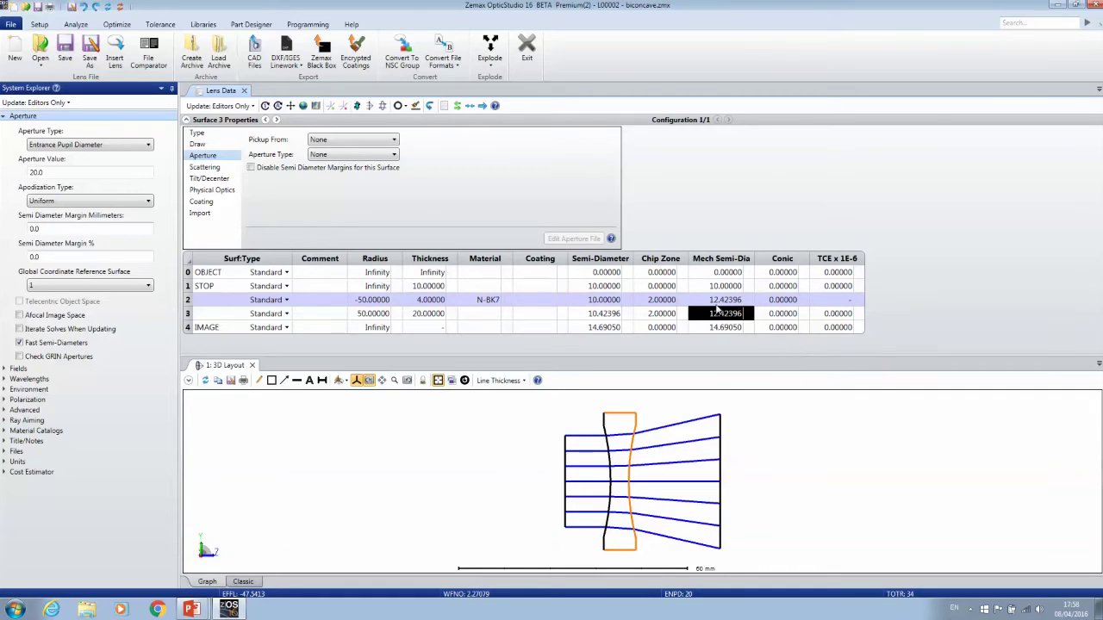
left_click(607, 317)
left_click(652, 316)
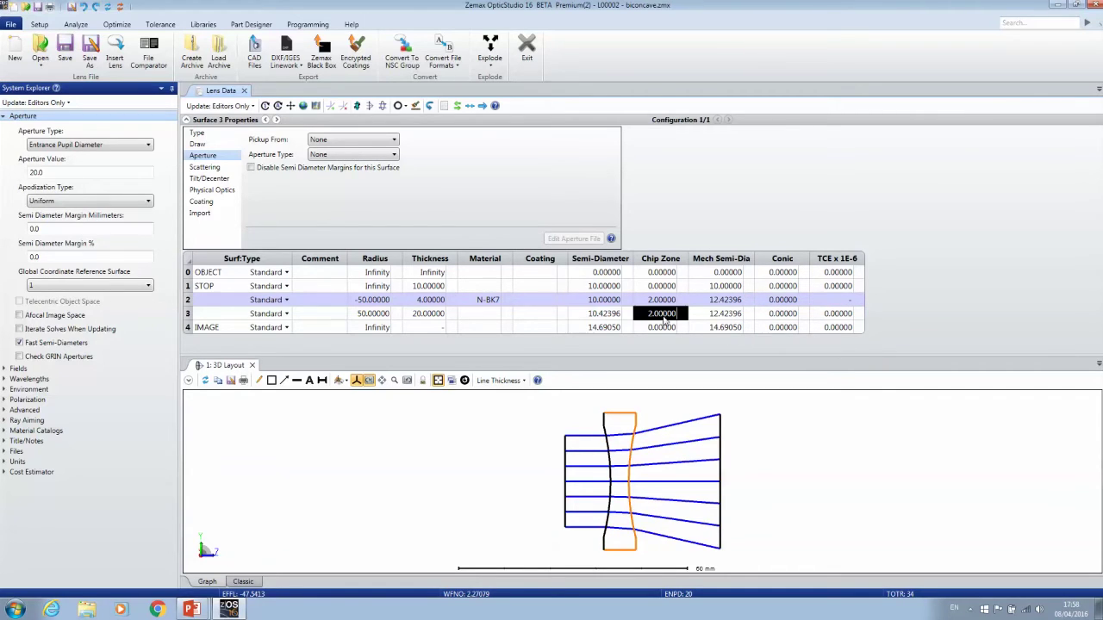
left_click(709, 317)
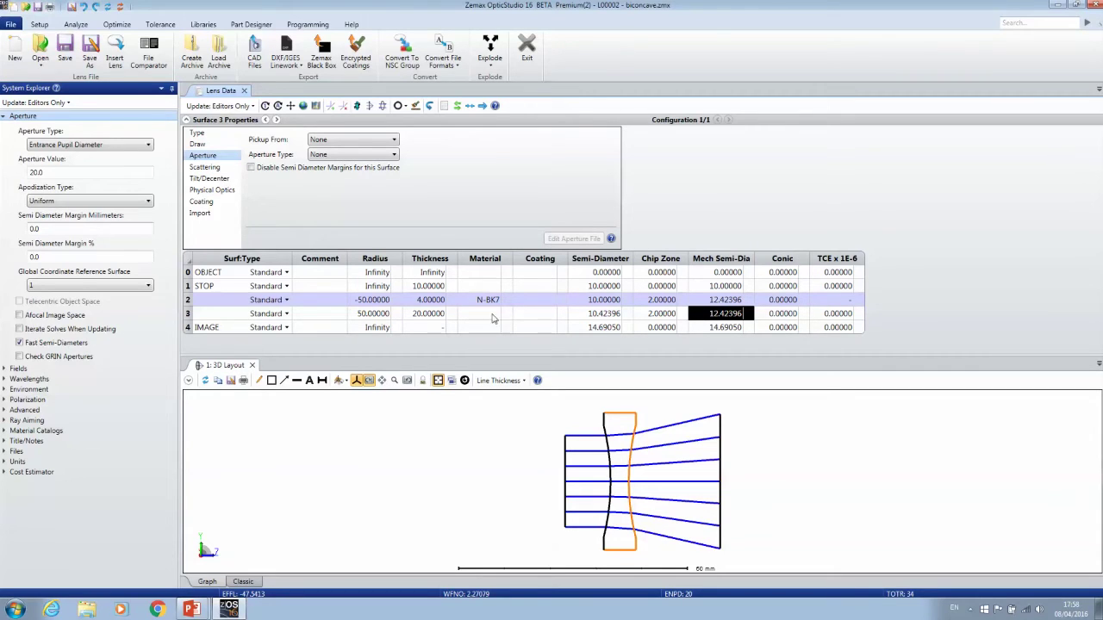
left_click(332, 155)
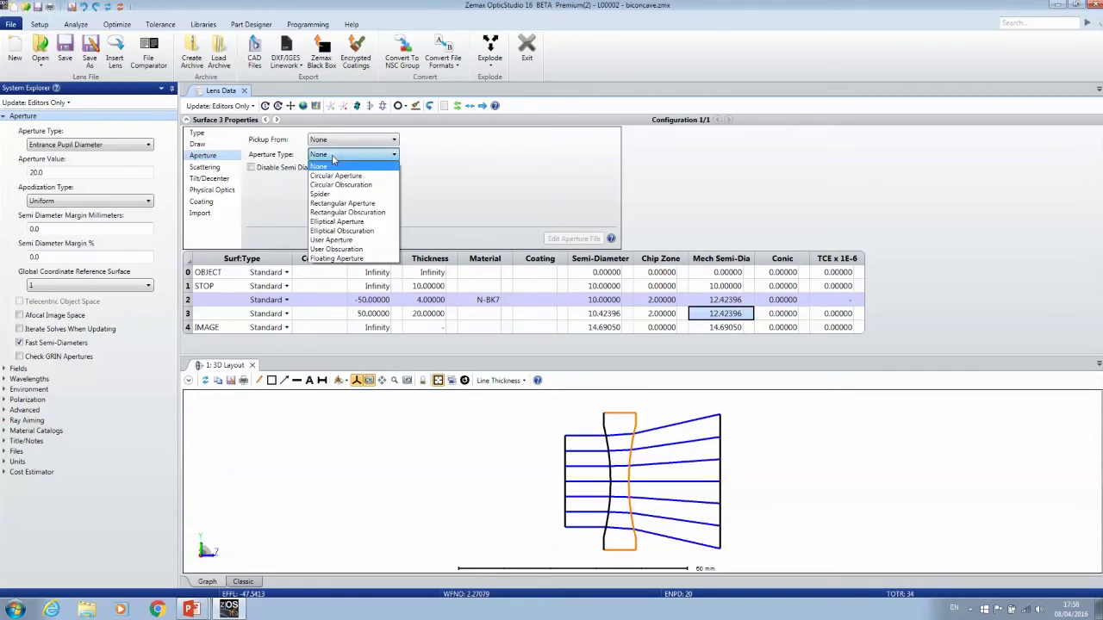
left_click(349, 175)
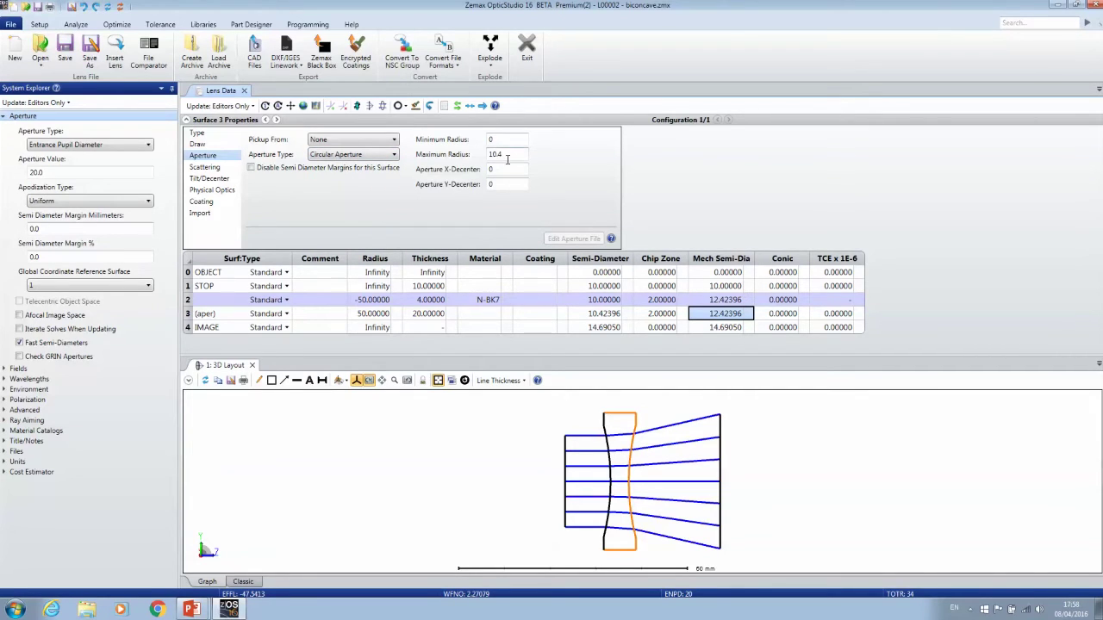
left_click(603, 313)
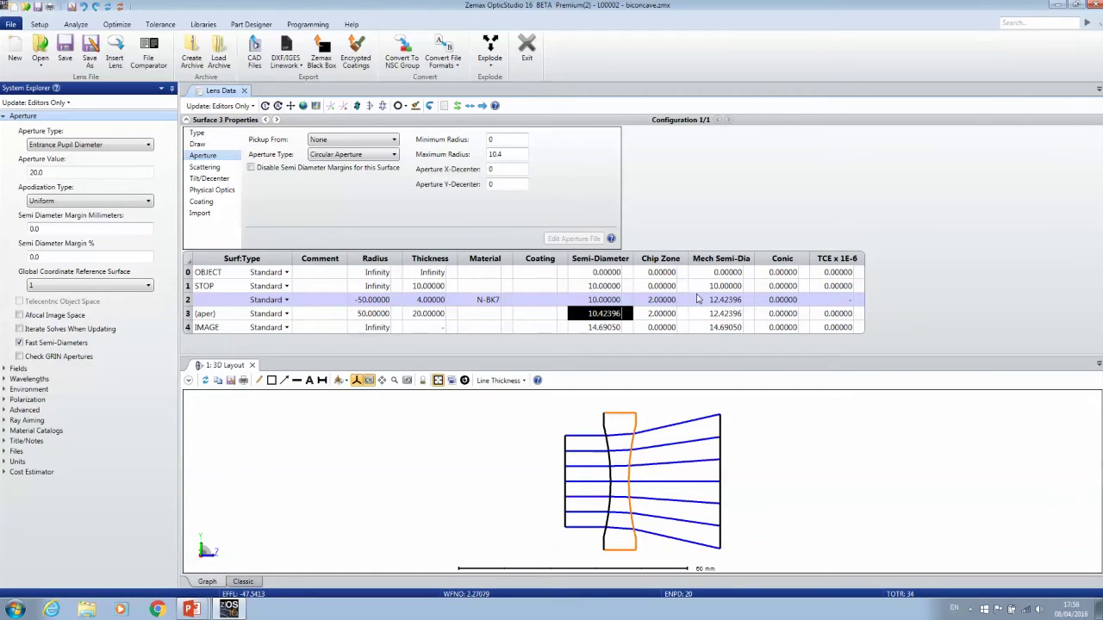
type("13")
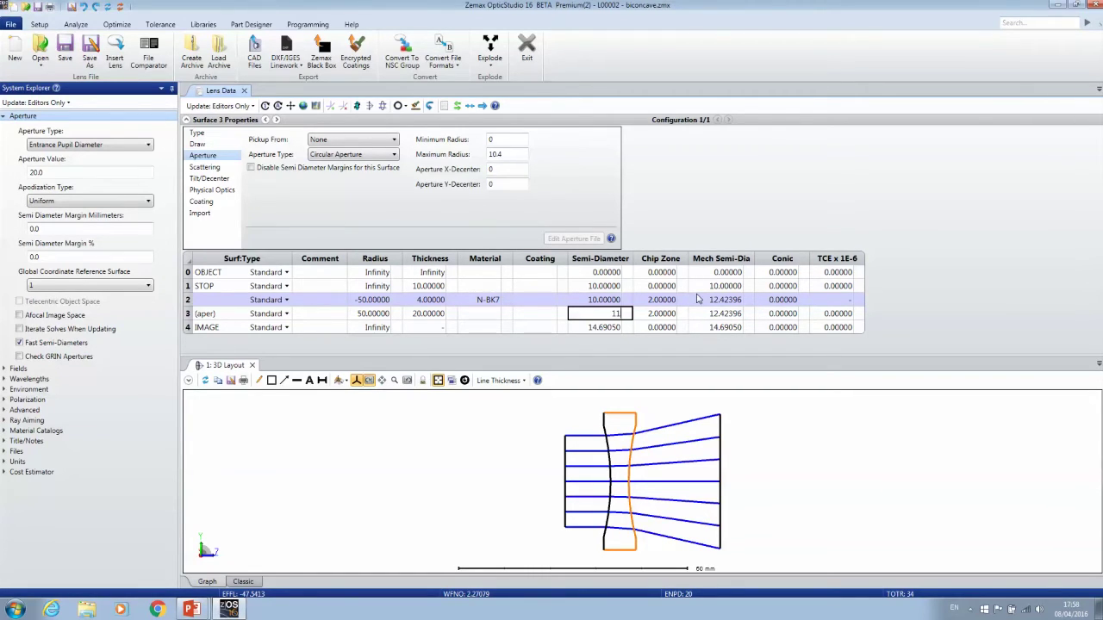
key("Return")
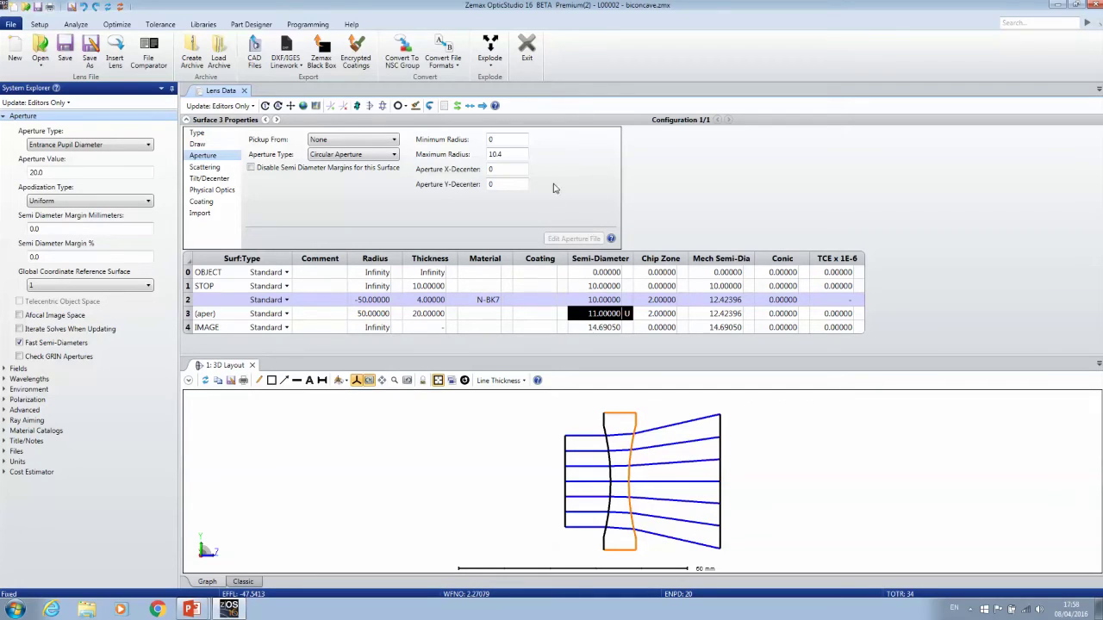
left_click(506, 154)
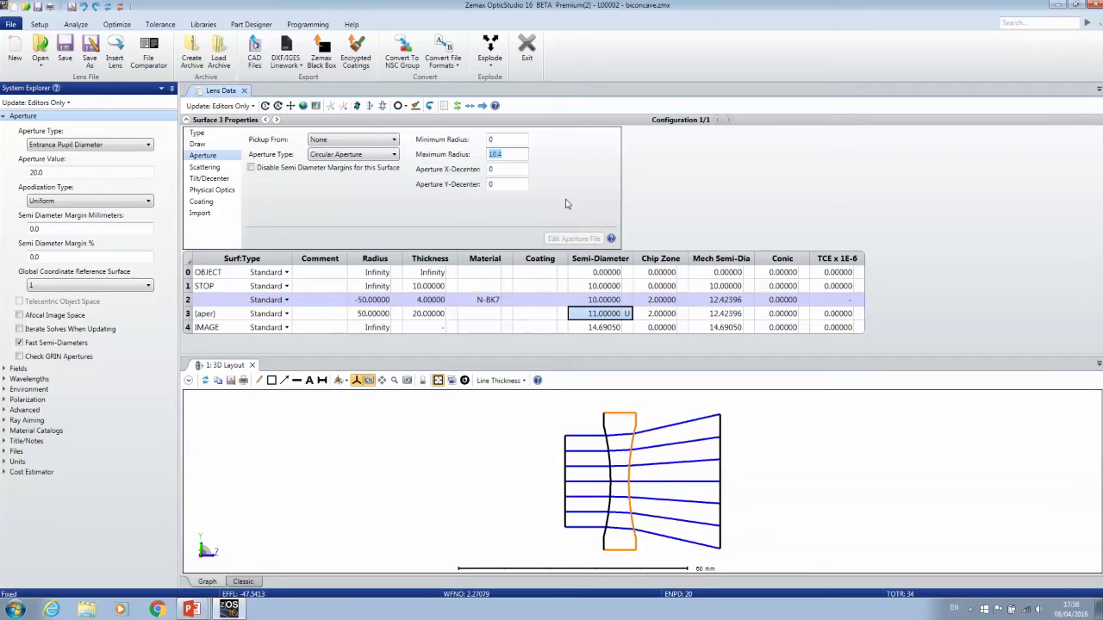
type("11")
key("Return")
left_click(724, 316)
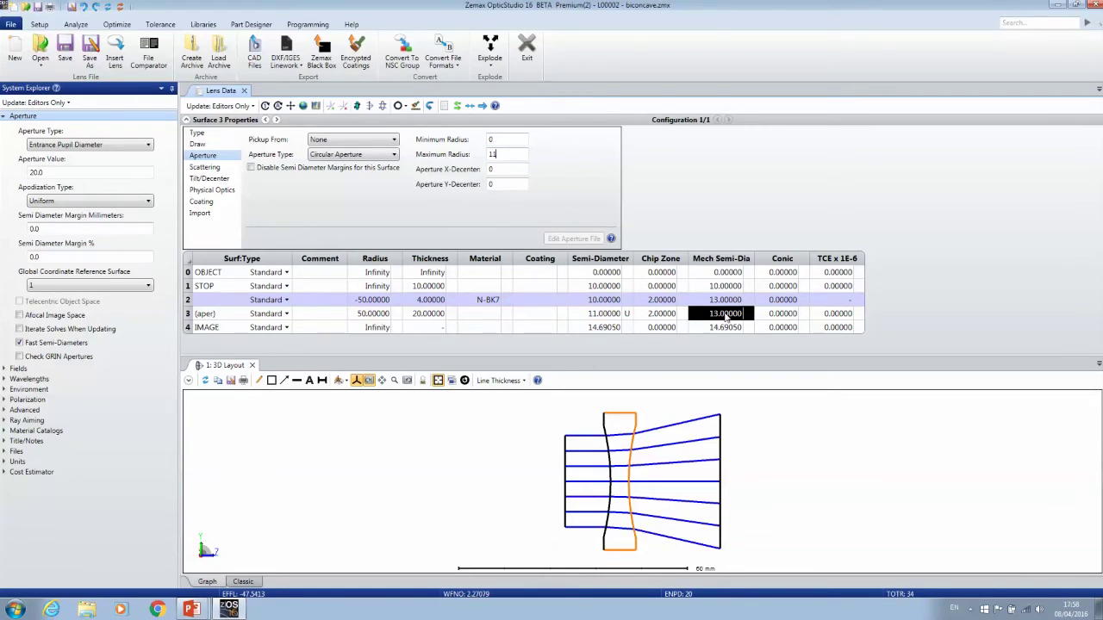
left_click(626, 314)
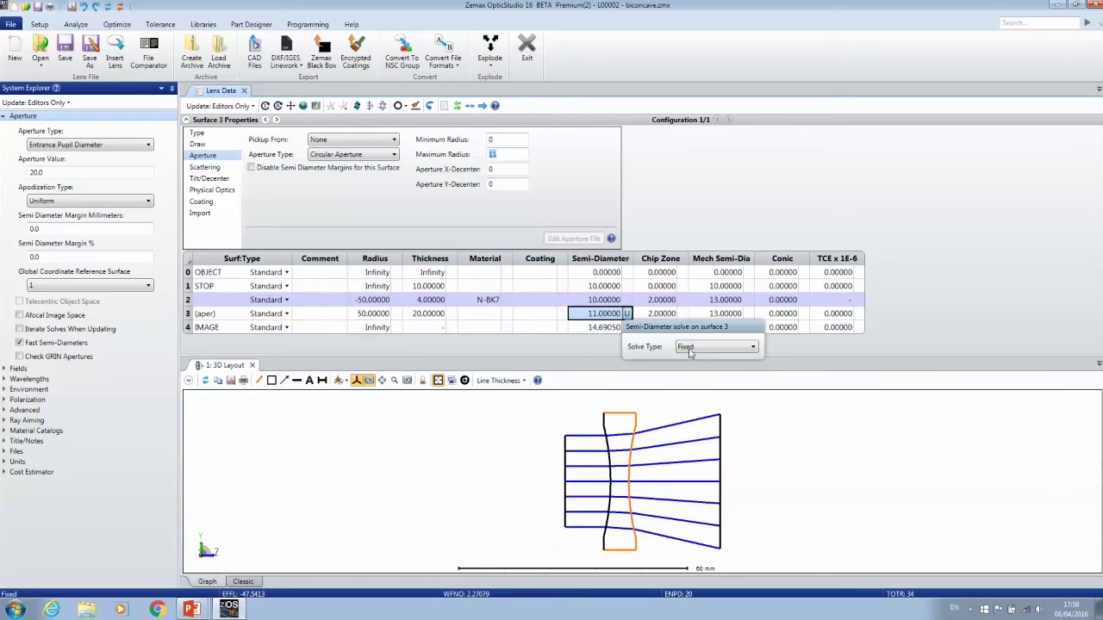
left_click(700, 348)
left_click(694, 360)
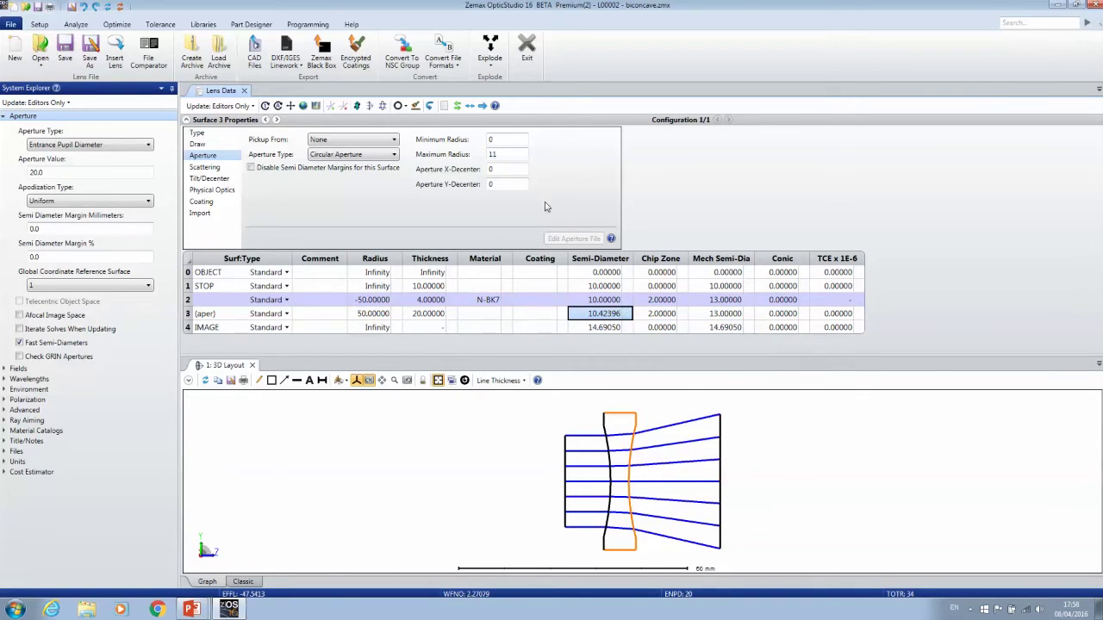
left_click(369, 159)
Remove surface 3's circular aperture, fix surface 2's Mech Semi-Dia at 15, and collapse Surface Properties
left_click(373, 167)
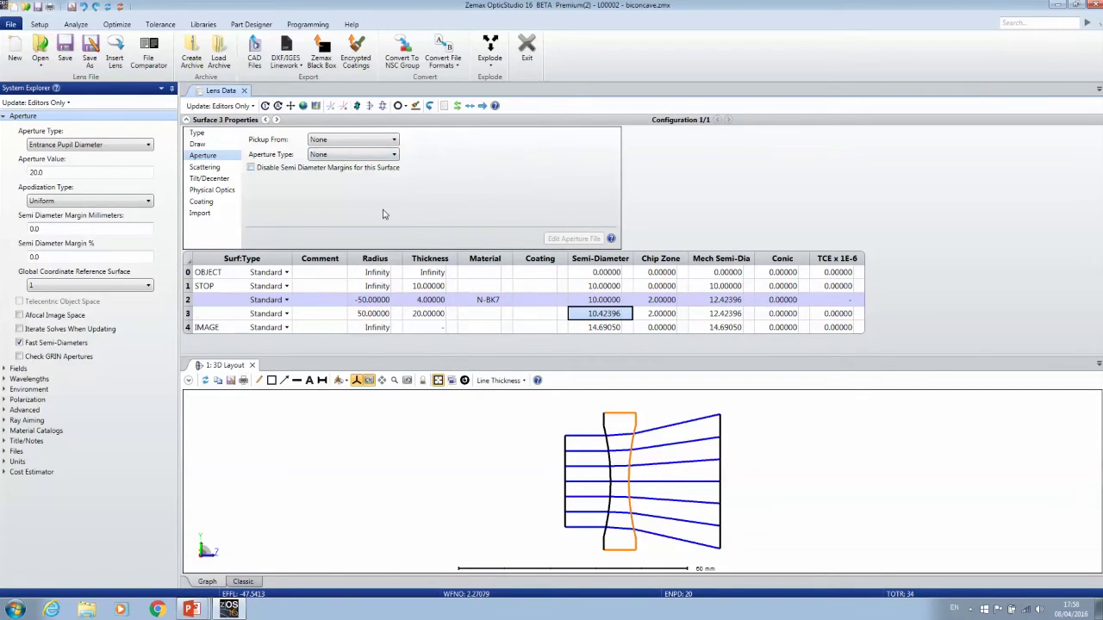
left_click(724, 299)
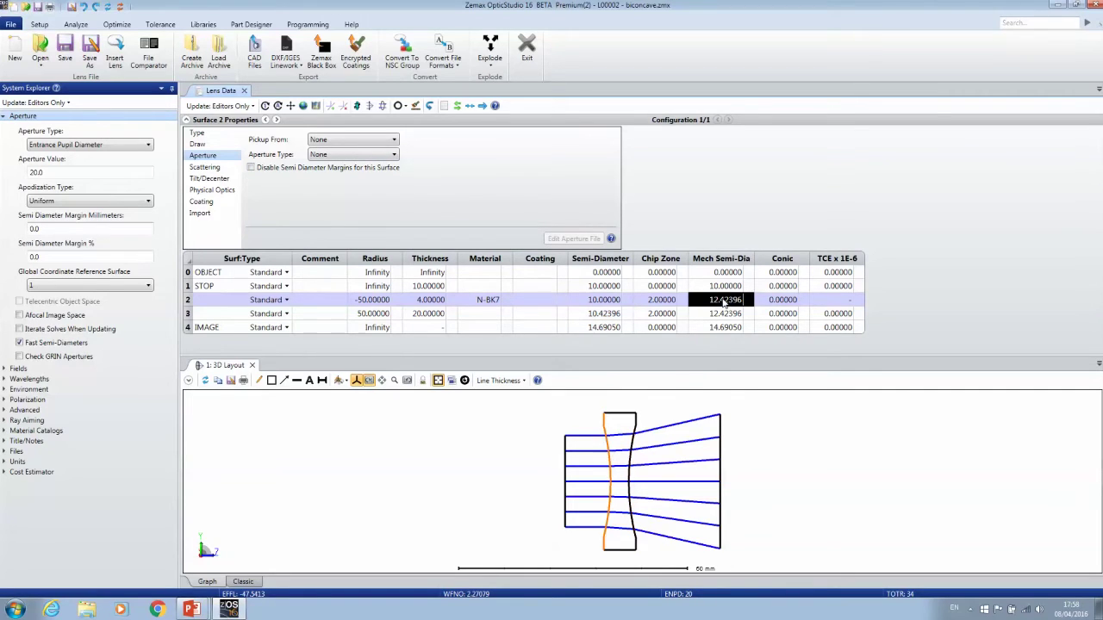
type("15")
key("Return")
key("Down")
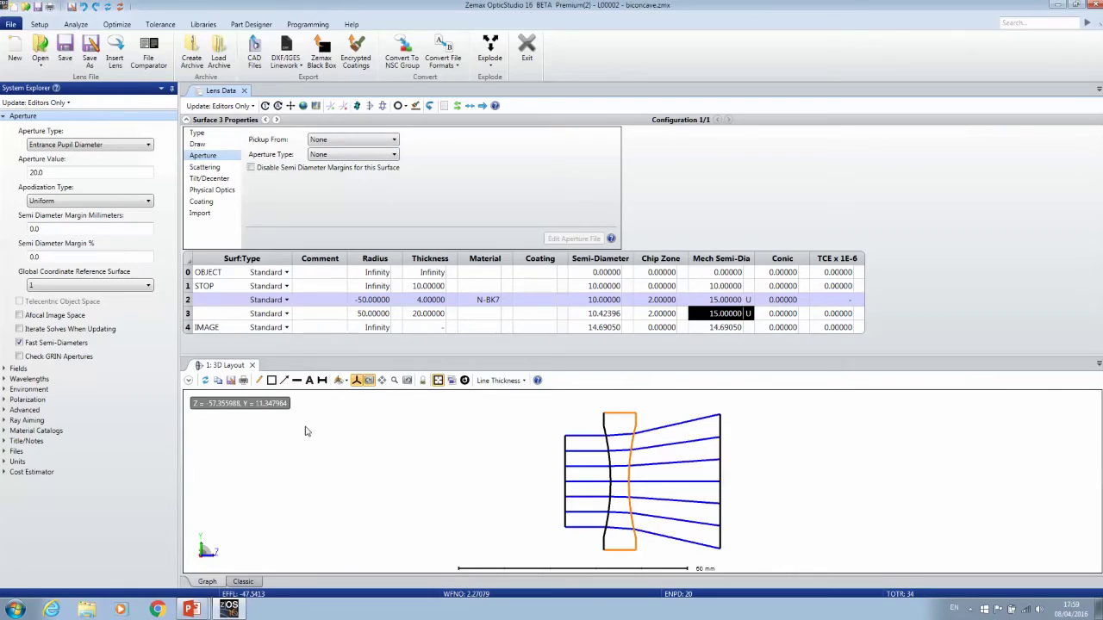
left_click(188, 121)
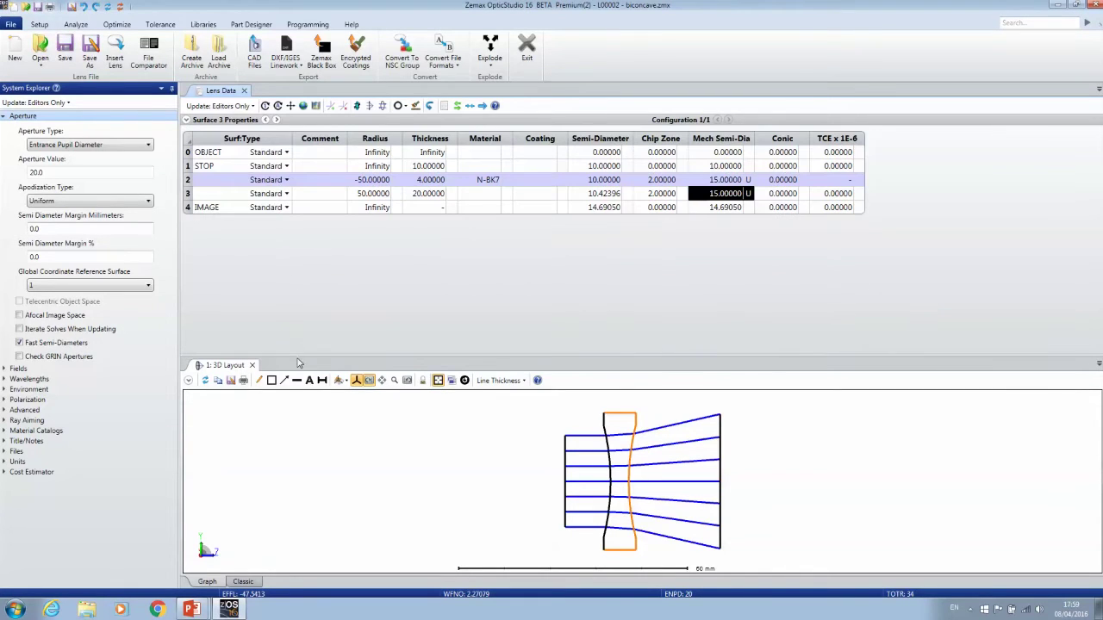
left_click_drag(299, 354, 306, 263)
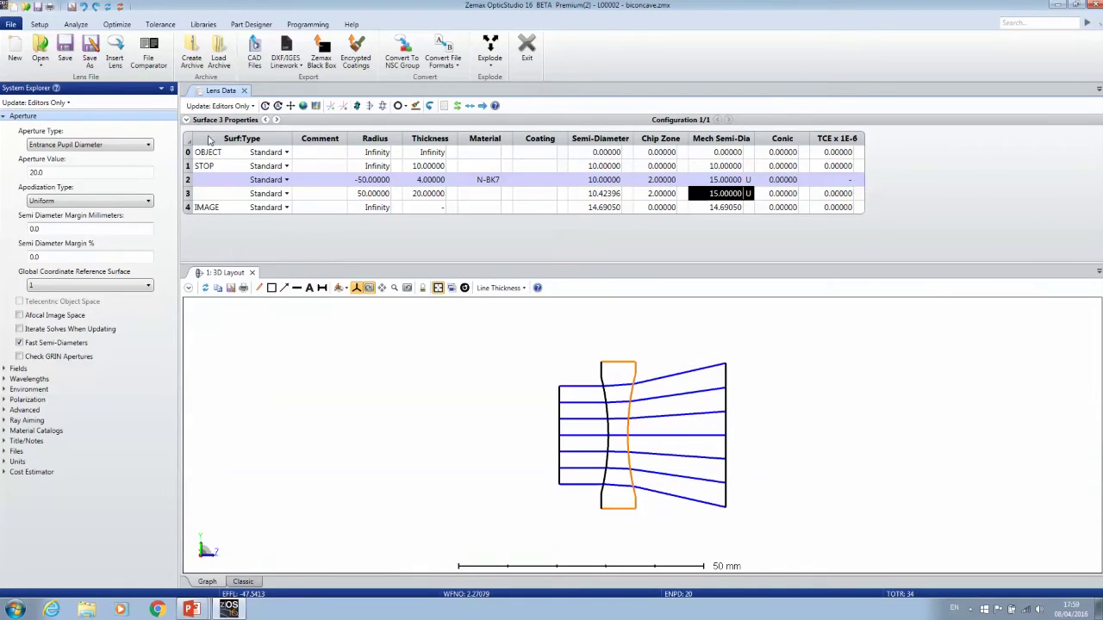
left_click(155, 26)
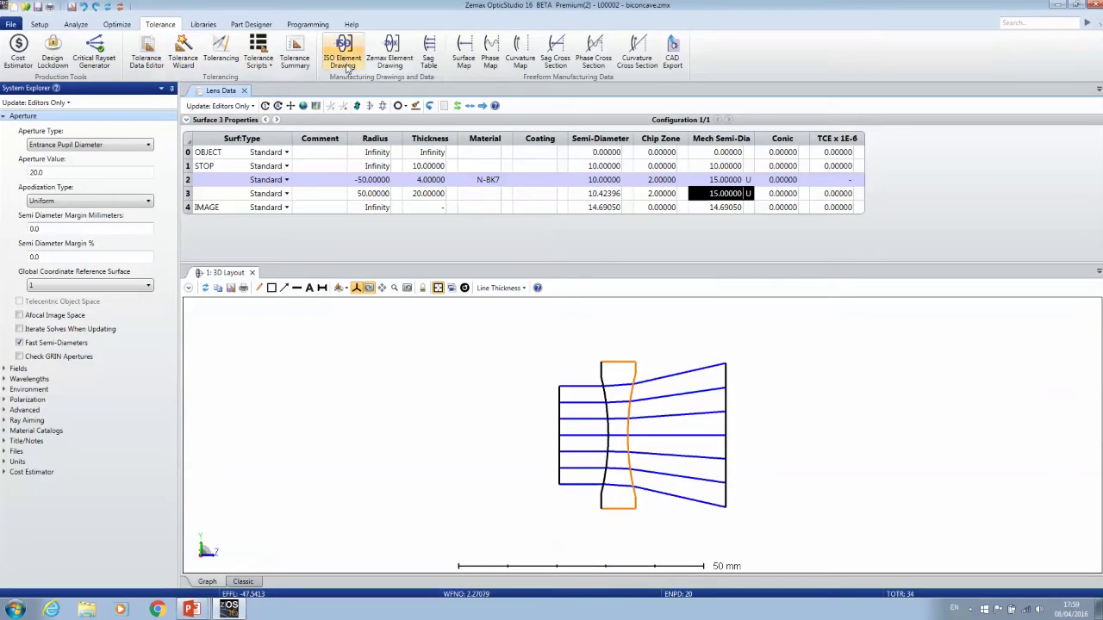
left_click(346, 62)
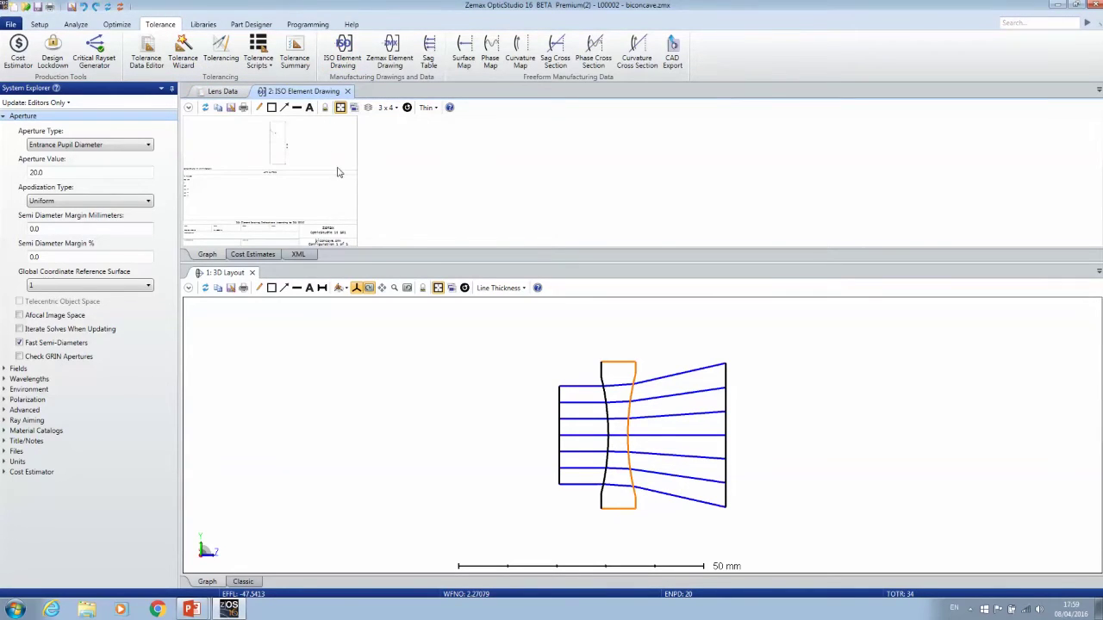
mouse_move(302, 90)
left_mouse_down()
mouse_move(349, 124)
mouse_move(338, 135)
left_mouse_up()
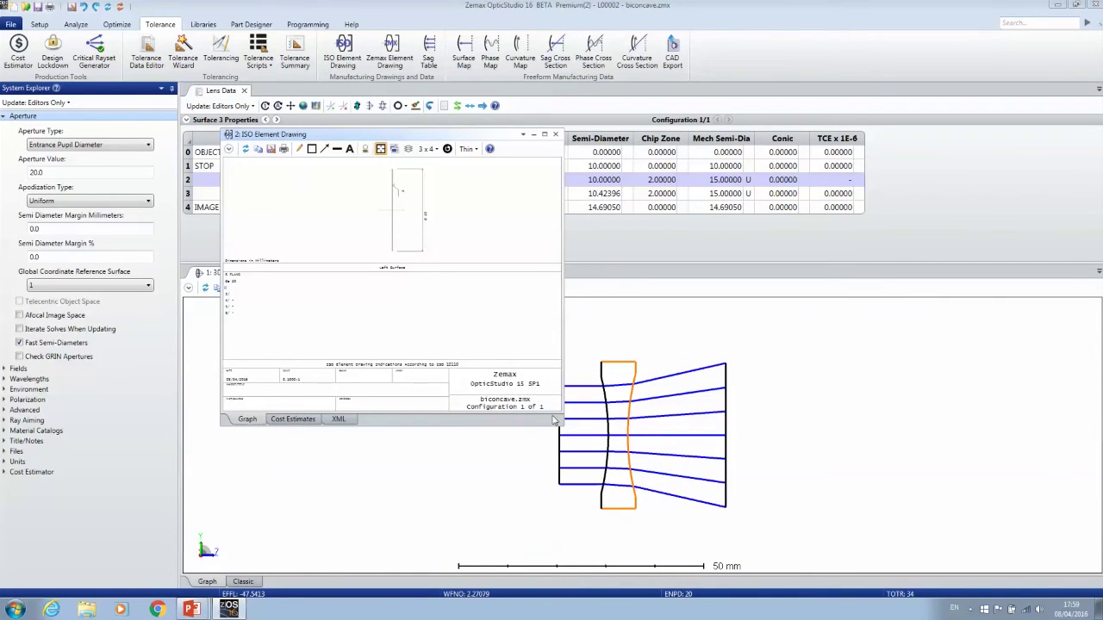
left_click_drag(555, 421, 807, 569)
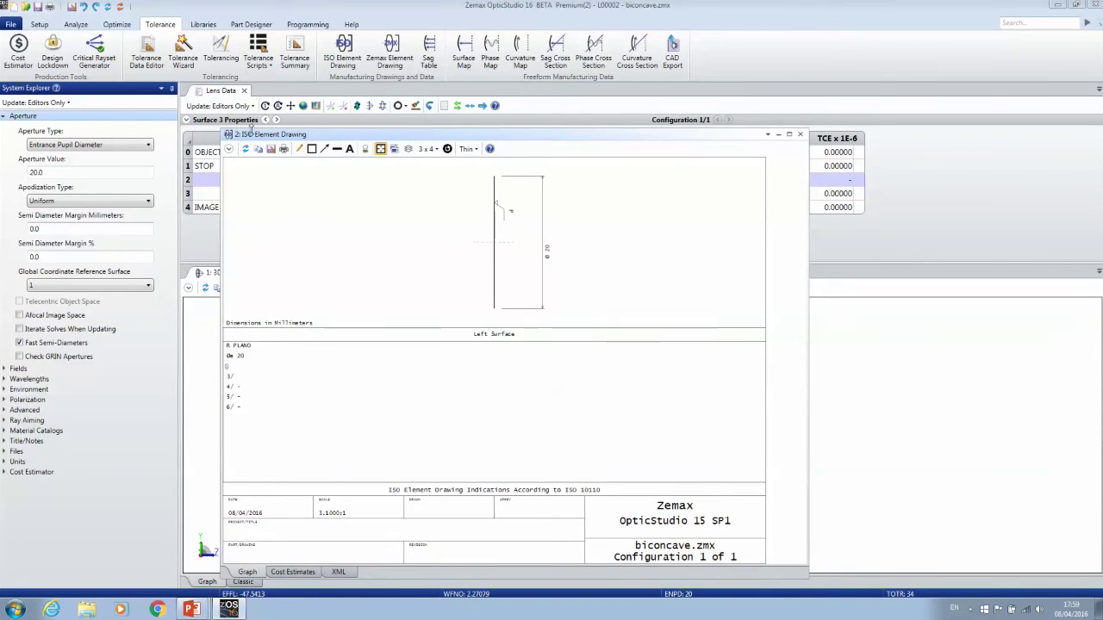
left_click_drag(250, 129, 250, 76)
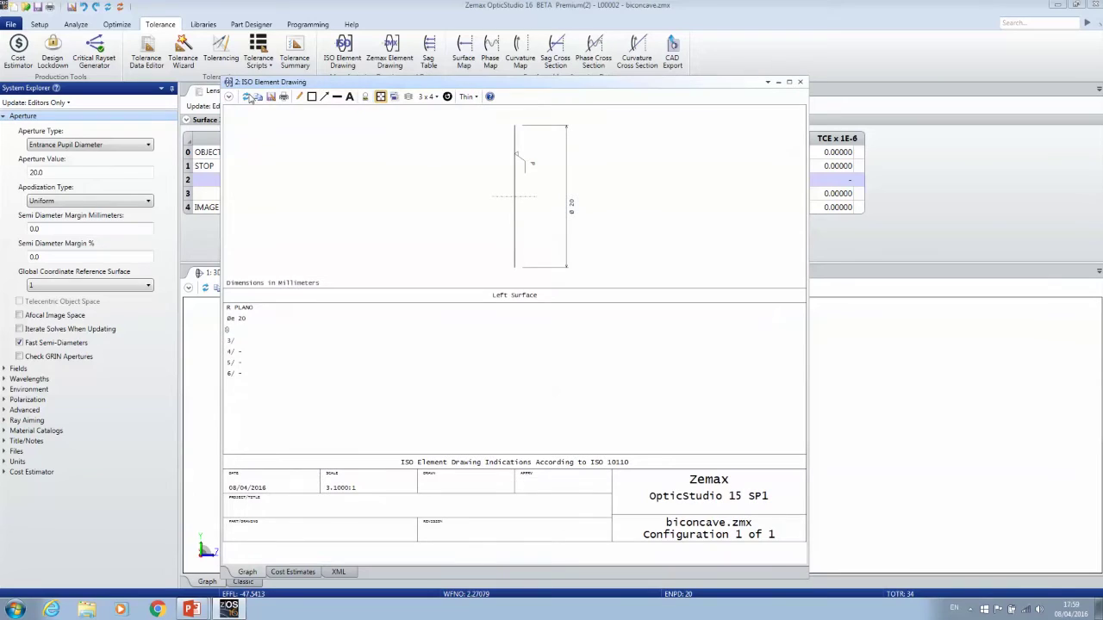
left_click(228, 97)
left_click(353, 135)
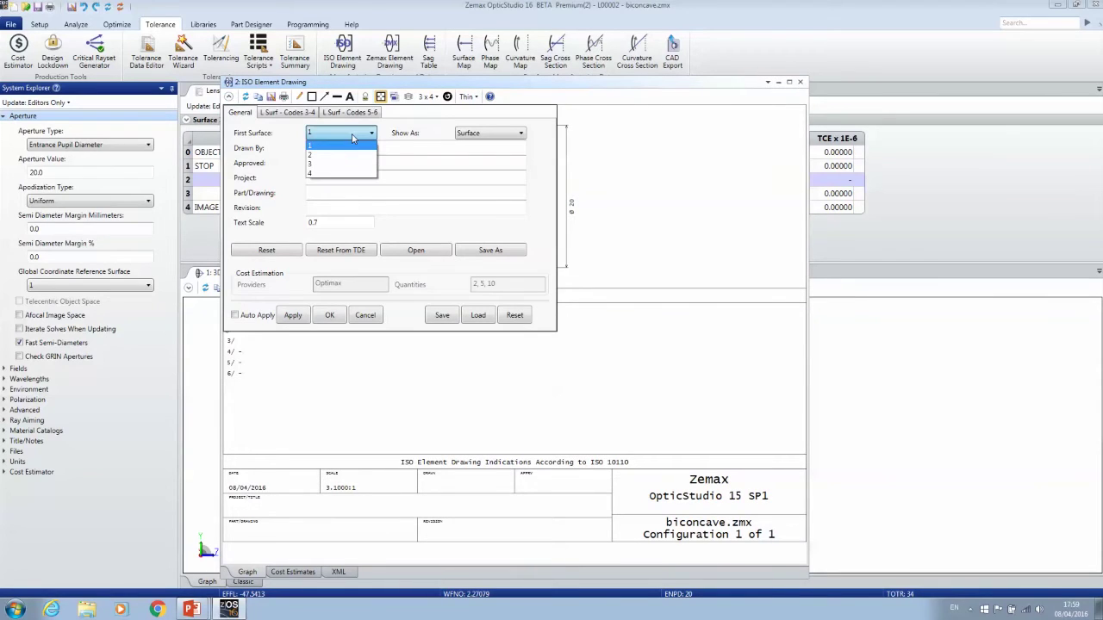
left_click(343, 155)
left_click(494, 135)
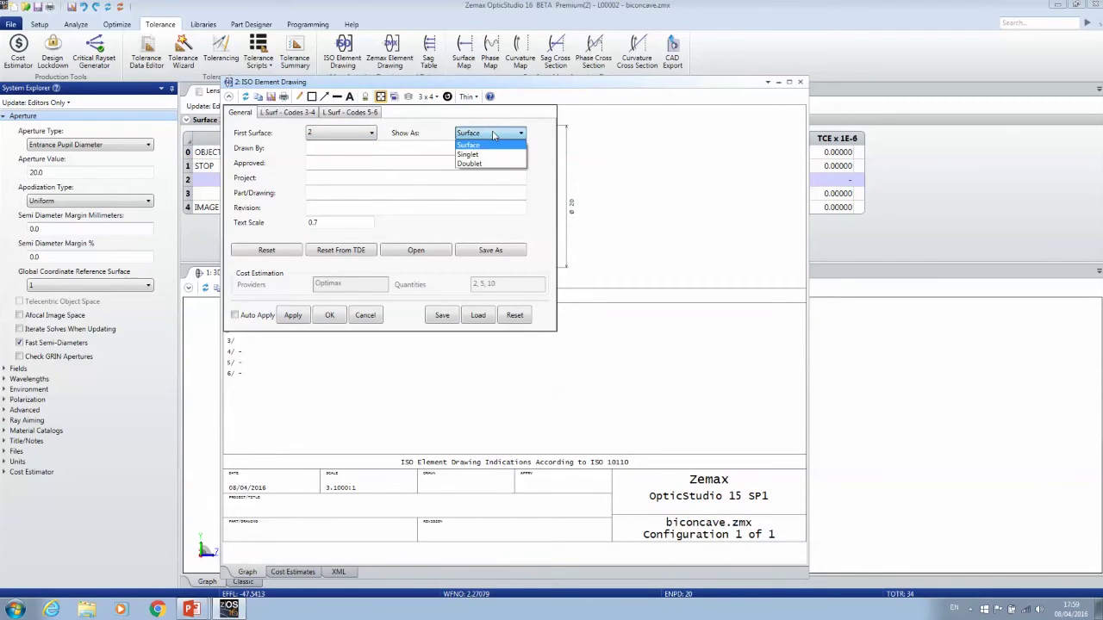
left_click(475, 156)
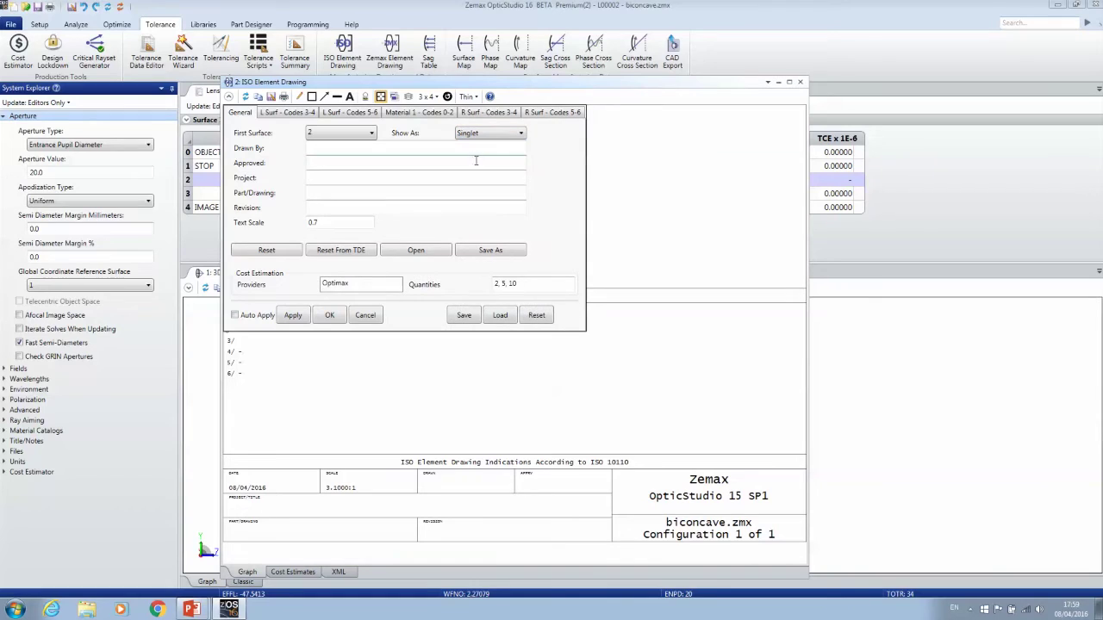
left_click(329, 316)
mouse_move(407, 116)
left_mouse_down()
mouse_move(482, 148)
mouse_move(616, 292)
left_mouse_up()
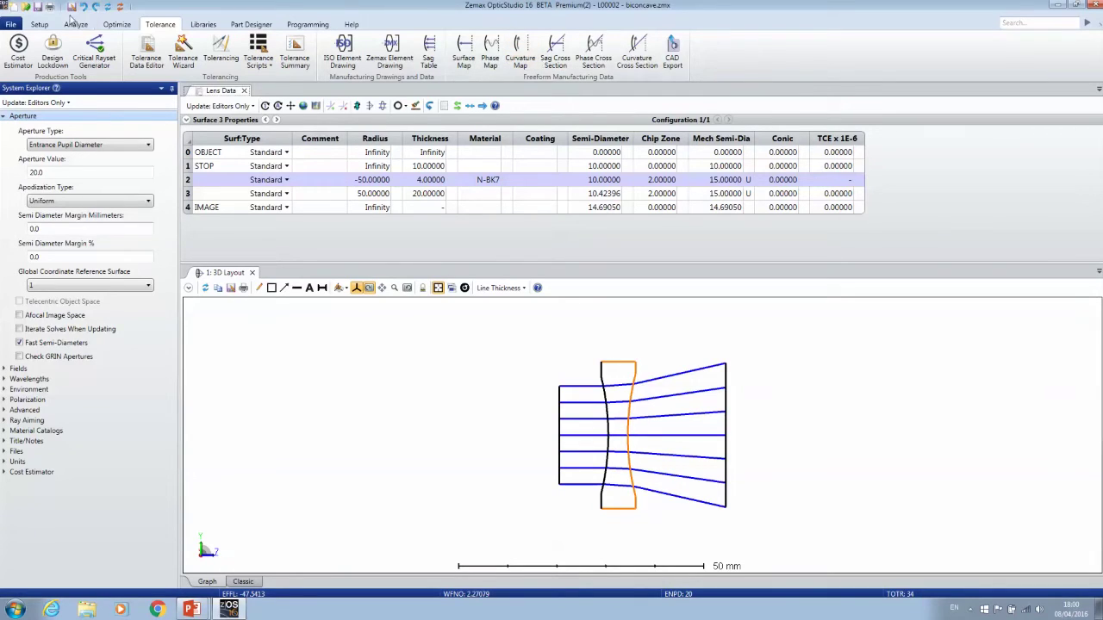
left_click(12, 24)
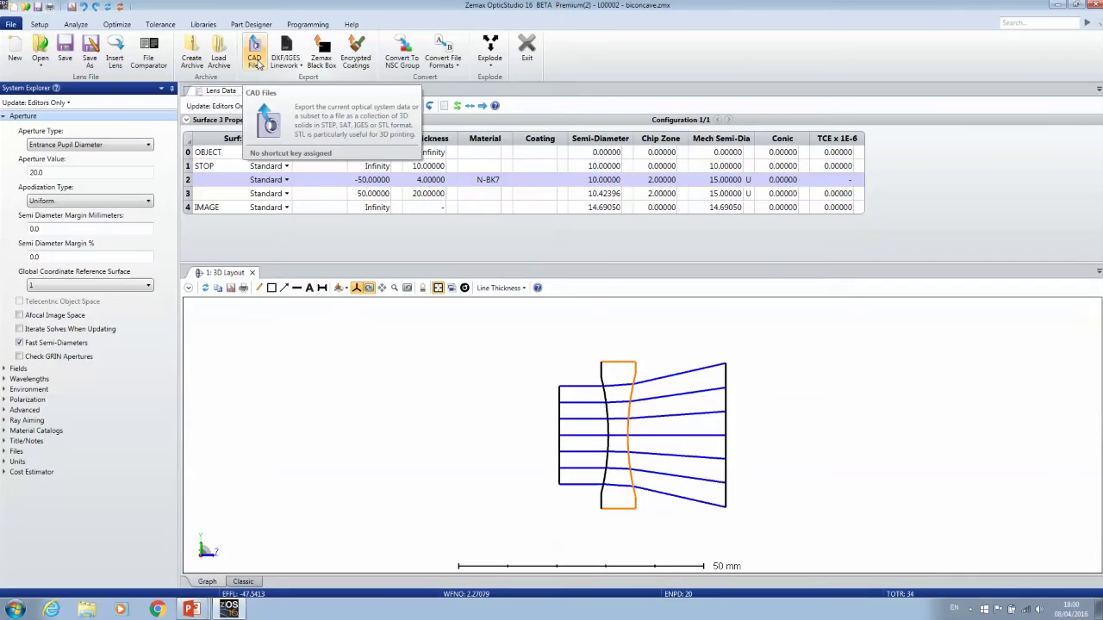
left_click(255, 61)
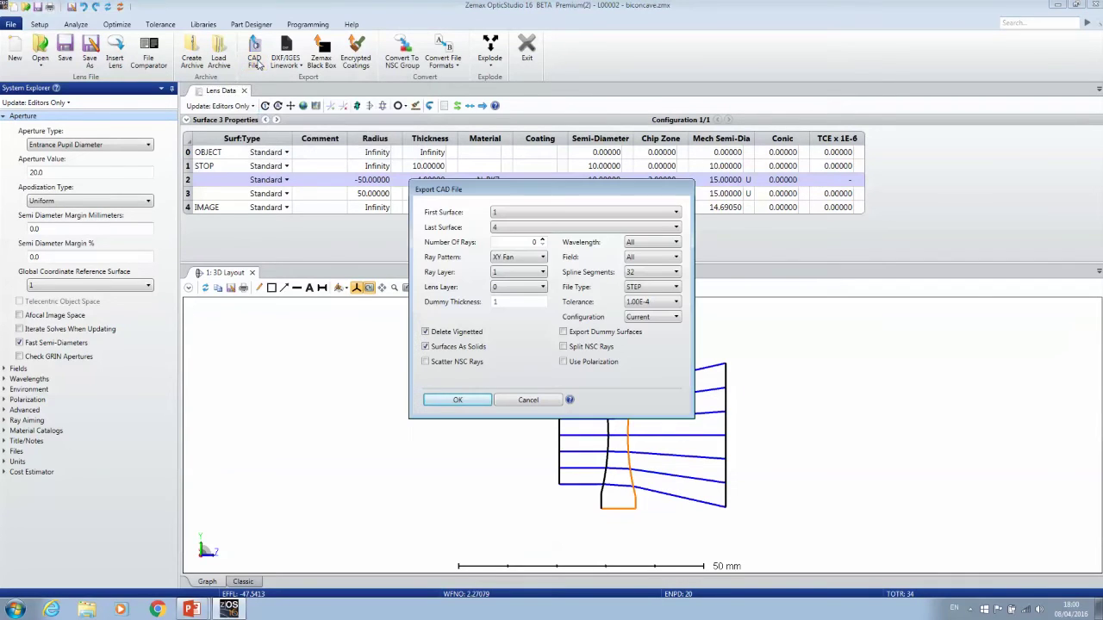
left_click(545, 216)
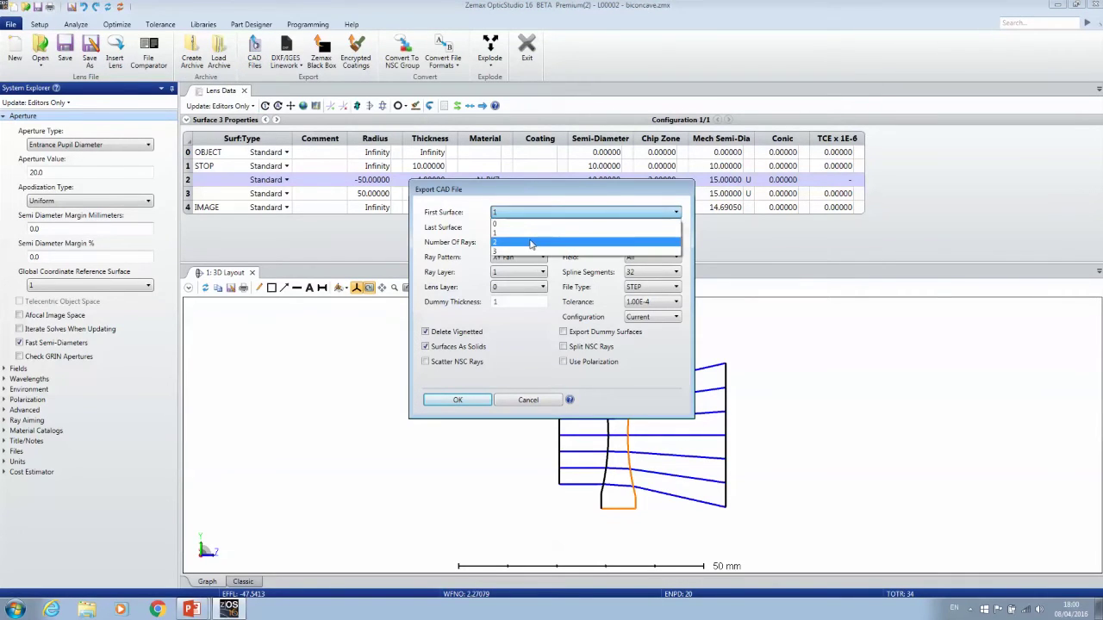
left_click(532, 234)
left_click(526, 226)
left_click(532, 256)
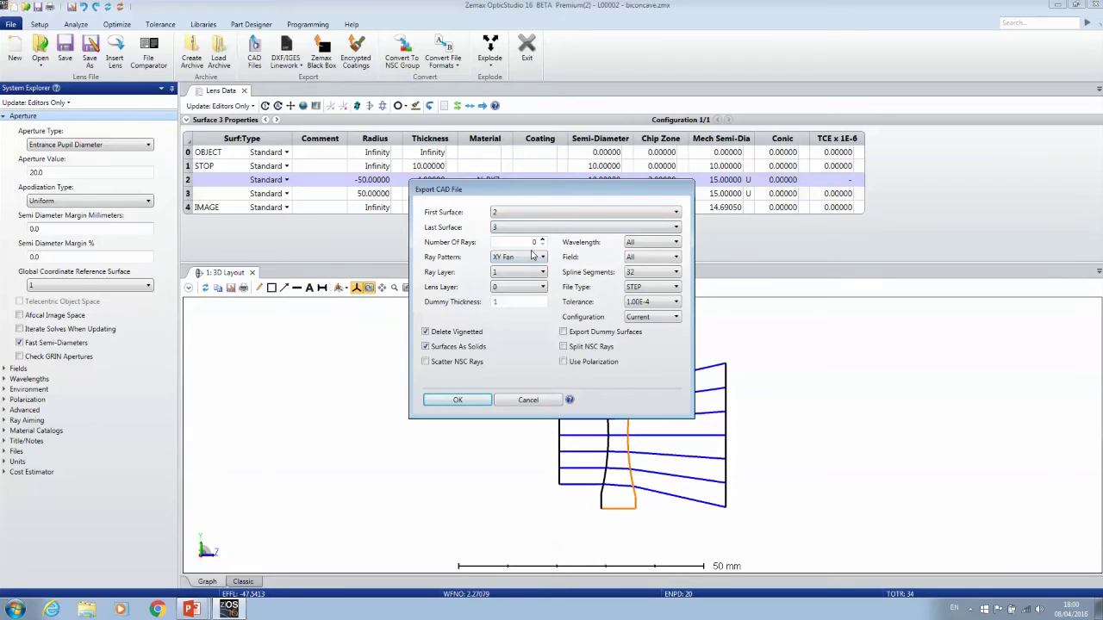
left_click(638, 287)
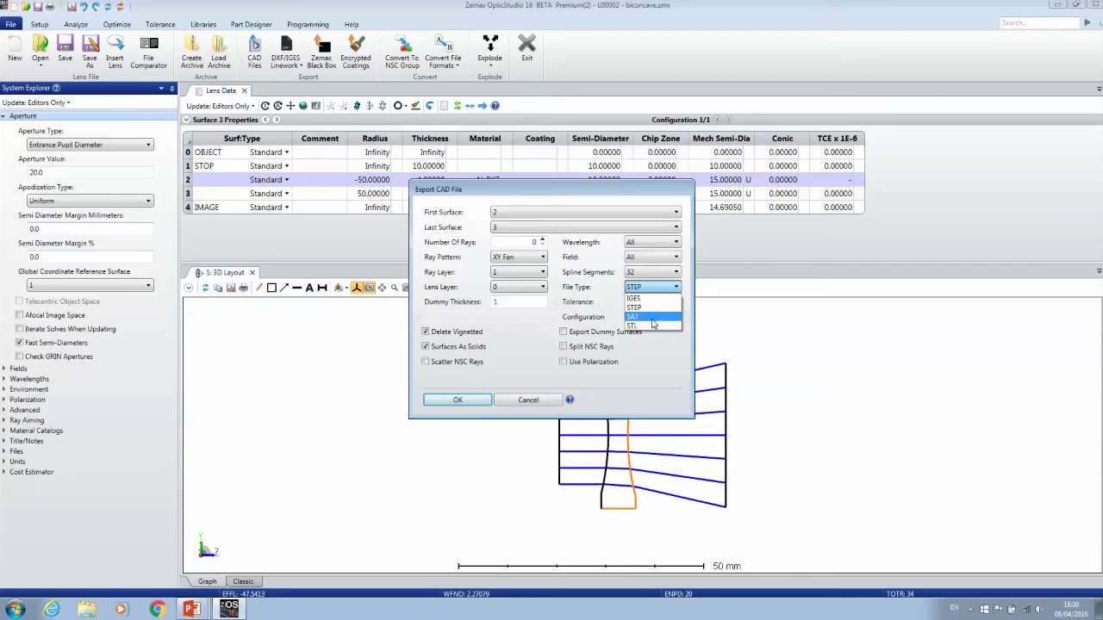
left_click(544, 402)
left_click(544, 403)
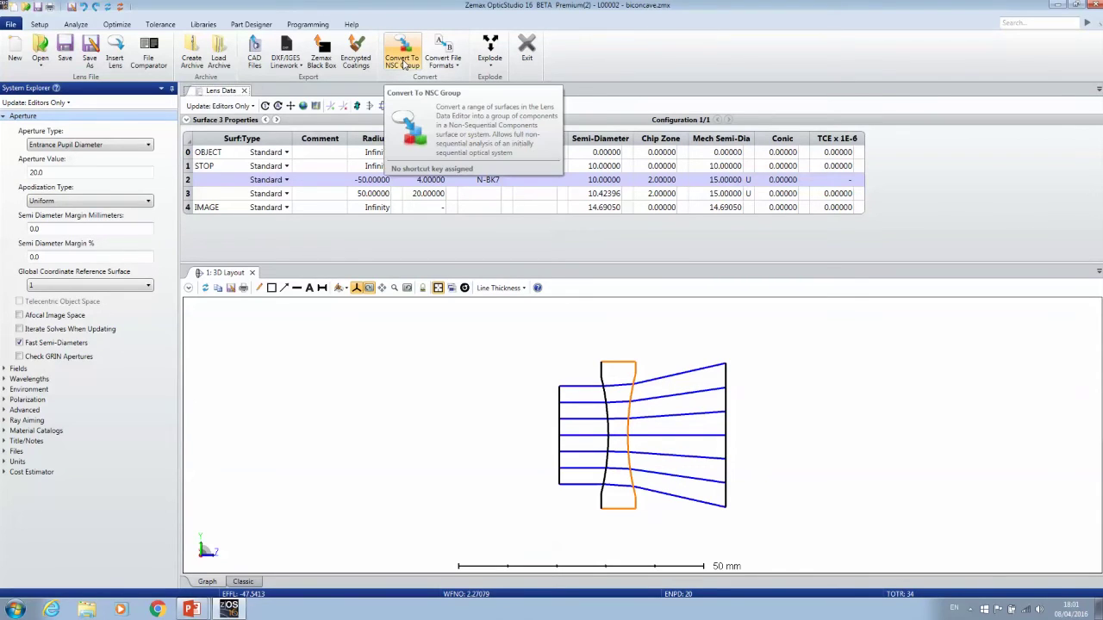
Convert surfaces 2–3 to an NSC group without sources or detectors, not saving biconcave.zmx
left_click(403, 64)
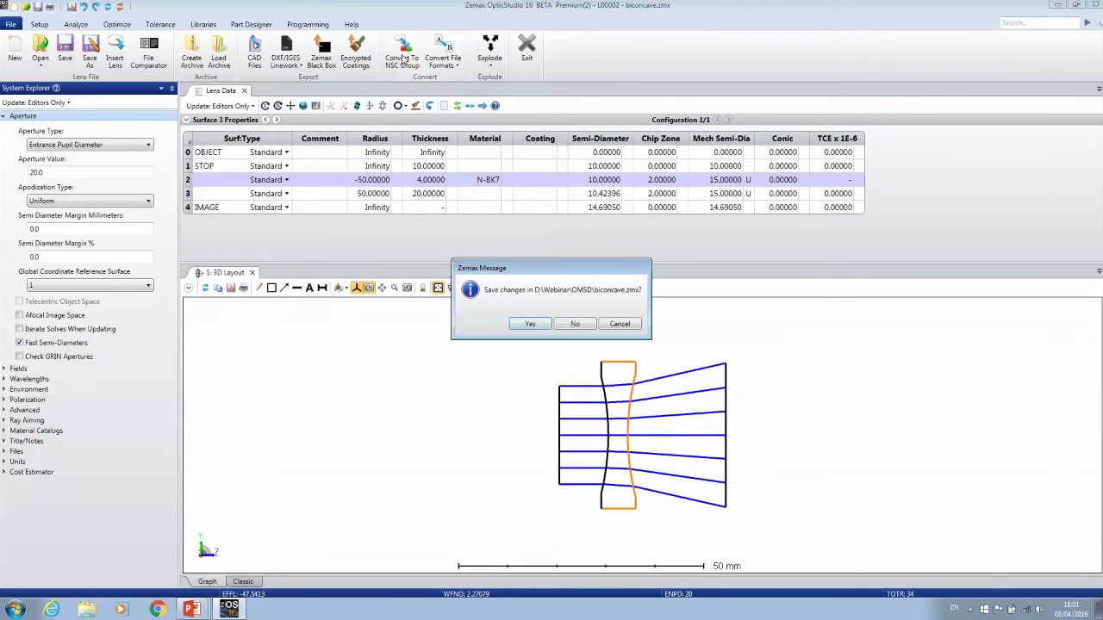
left_click(575, 324)
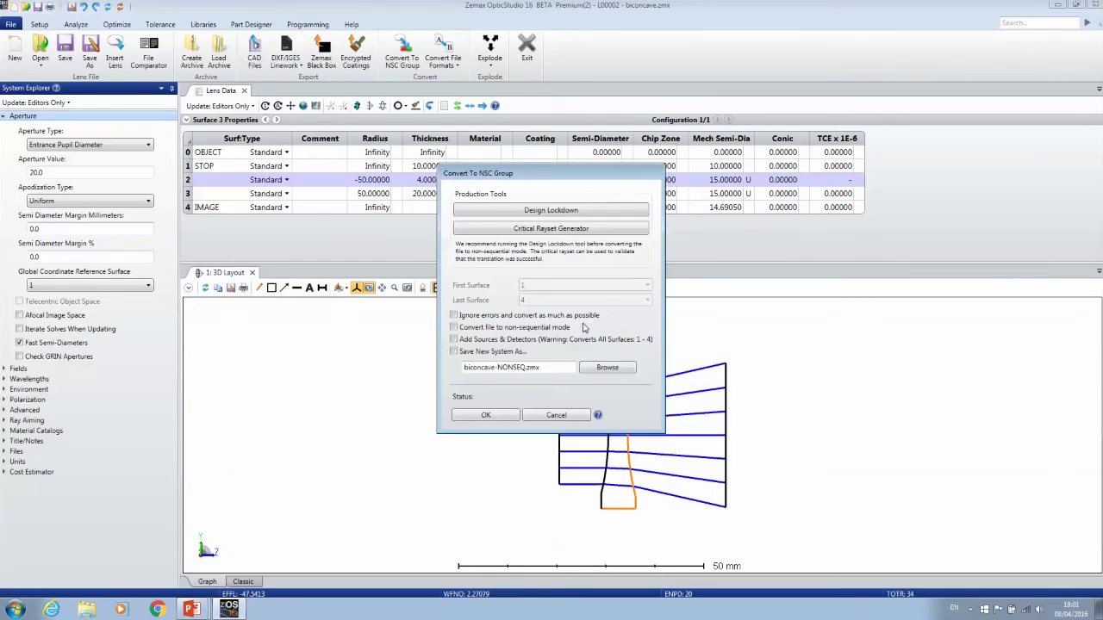
left_click(454, 339)
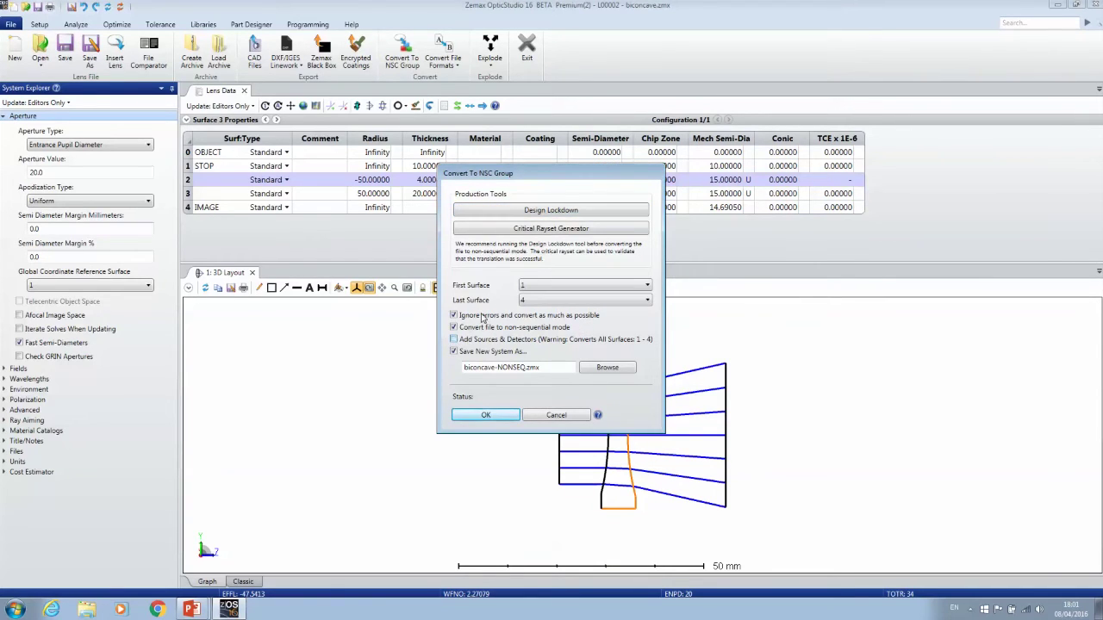
left_click(523, 286)
left_click(527, 298)
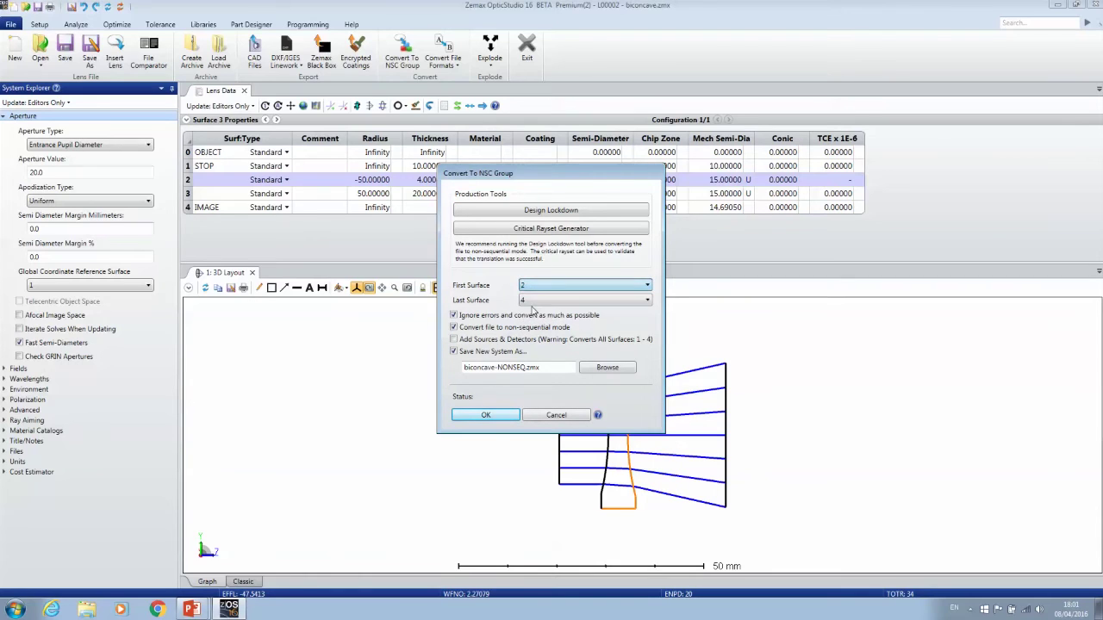
left_click(531, 300)
left_click(534, 325)
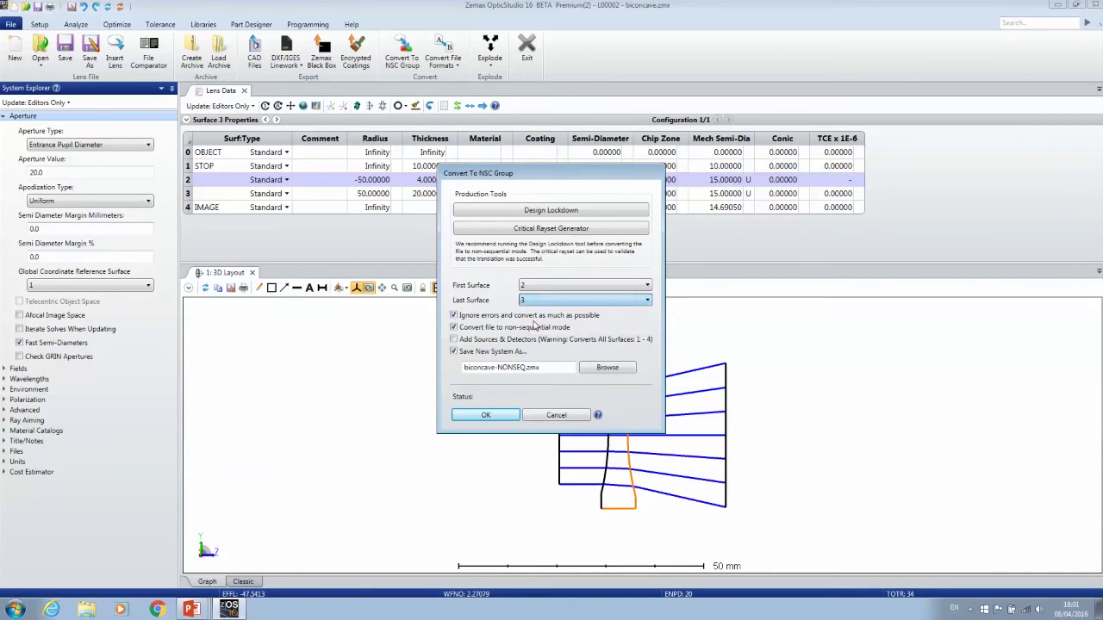
left_click(486, 416)
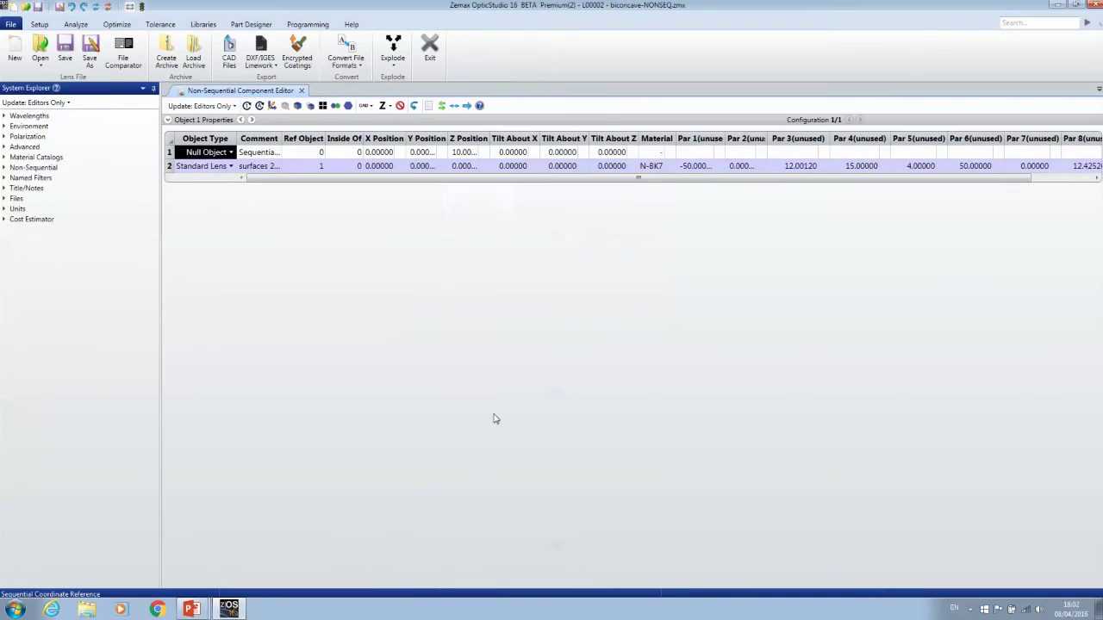
left_click(796, 167)
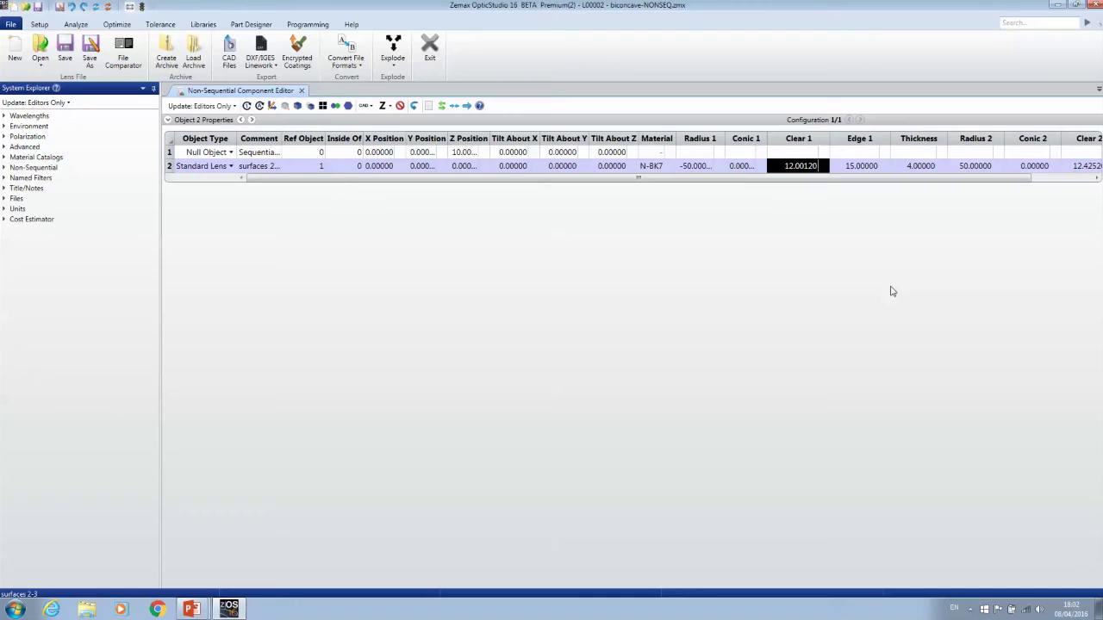
key("Tab")
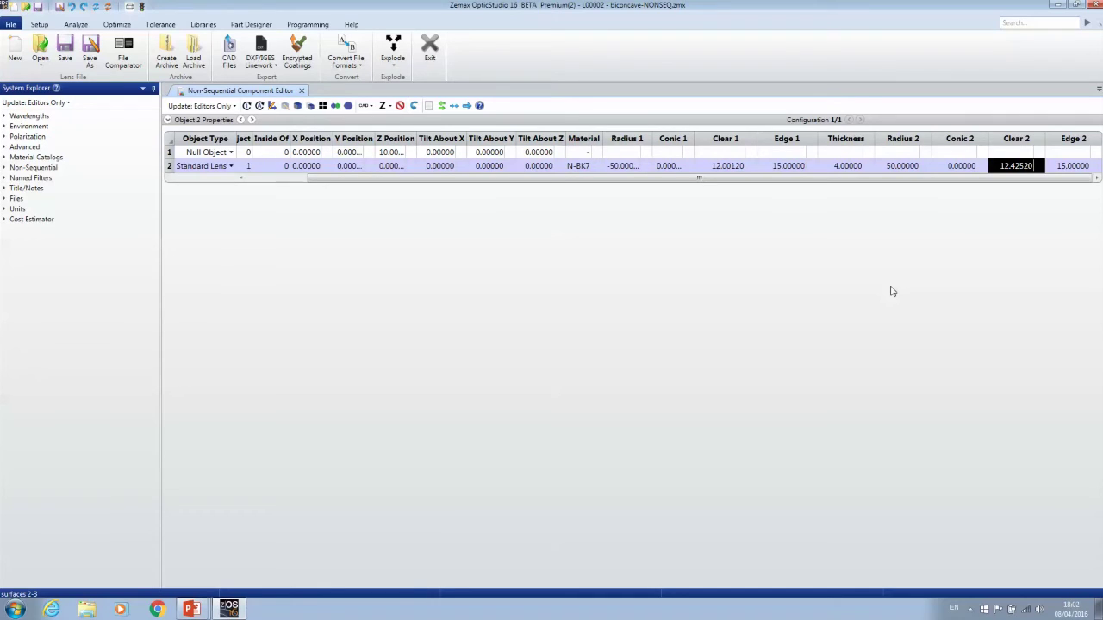
key("Tab")
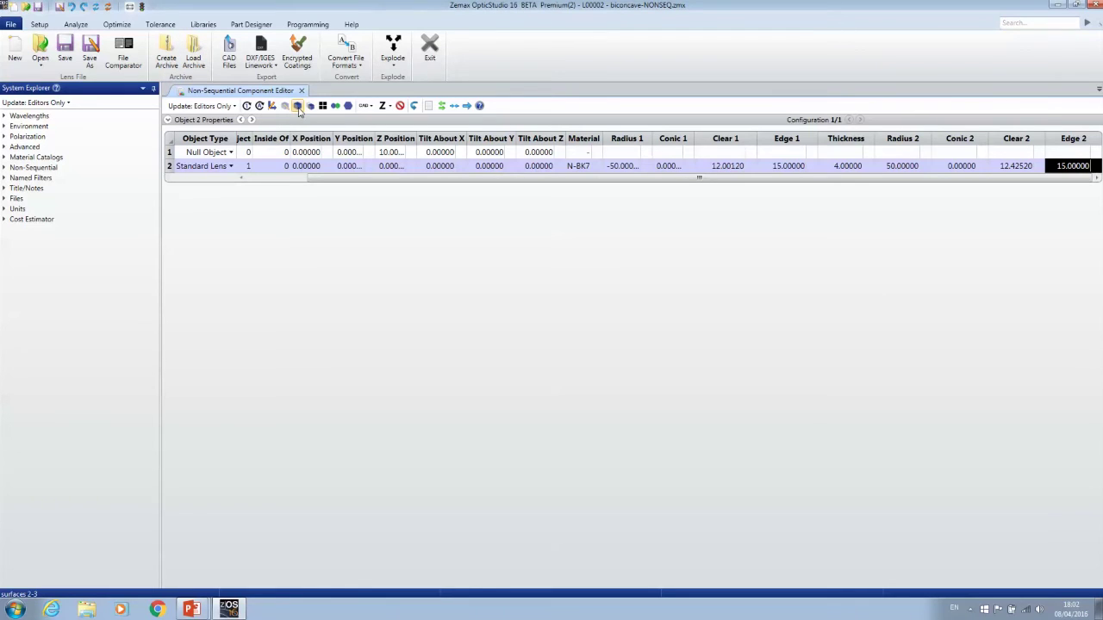
left_click(297, 106)
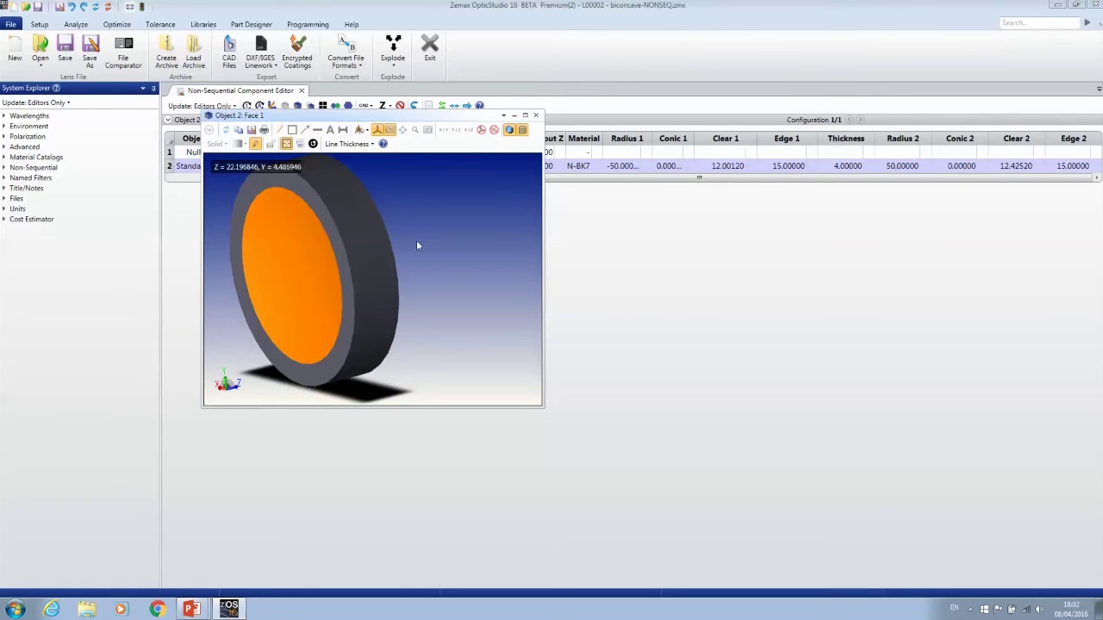
Orbit the solid N-BK7 lens, highlight its rim Face 0, then close the Shaded Model viewer
mouse_move(410, 241)
left_mouse_down()
mouse_move(376, 235)
mouse_move(404, 228)
mouse_move(409, 243)
mouse_move(379, 244)
mouse_move(403, 238)
left_mouse_up()
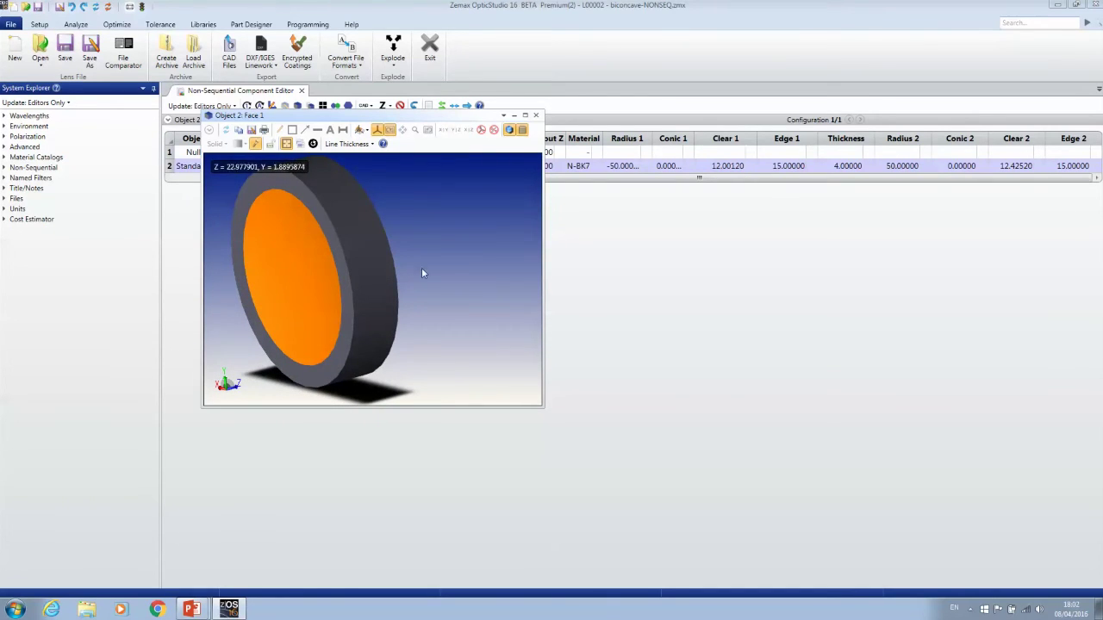
left_click_drag(421, 267, 374, 264)
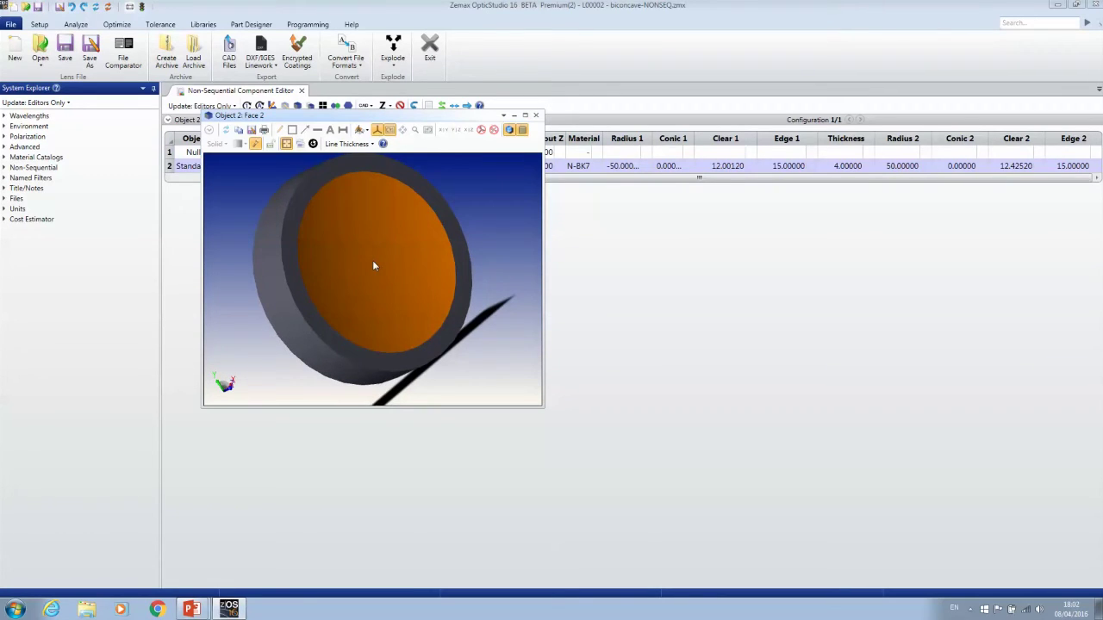
left_click_drag(373, 265, 445, 248)
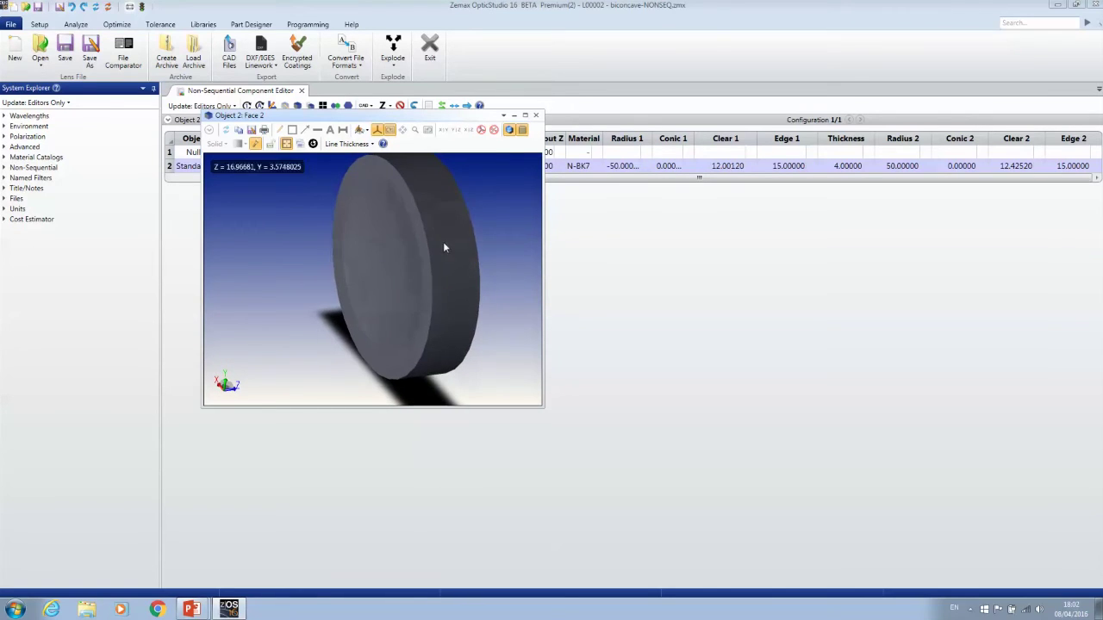
left_click(417, 223)
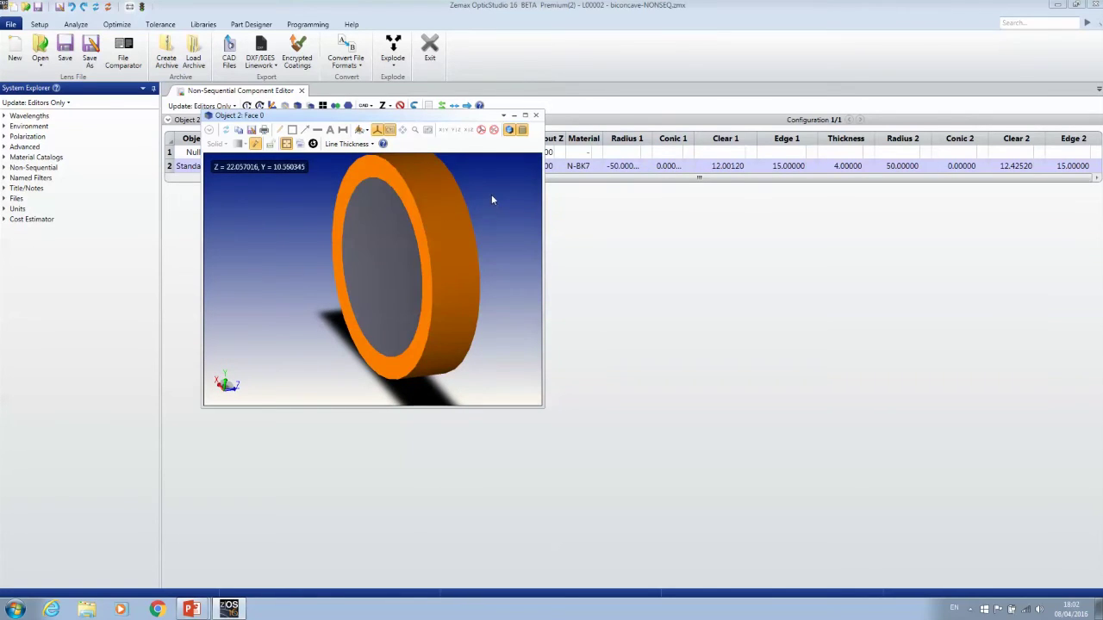
left_click_drag(475, 193, 470, 193)
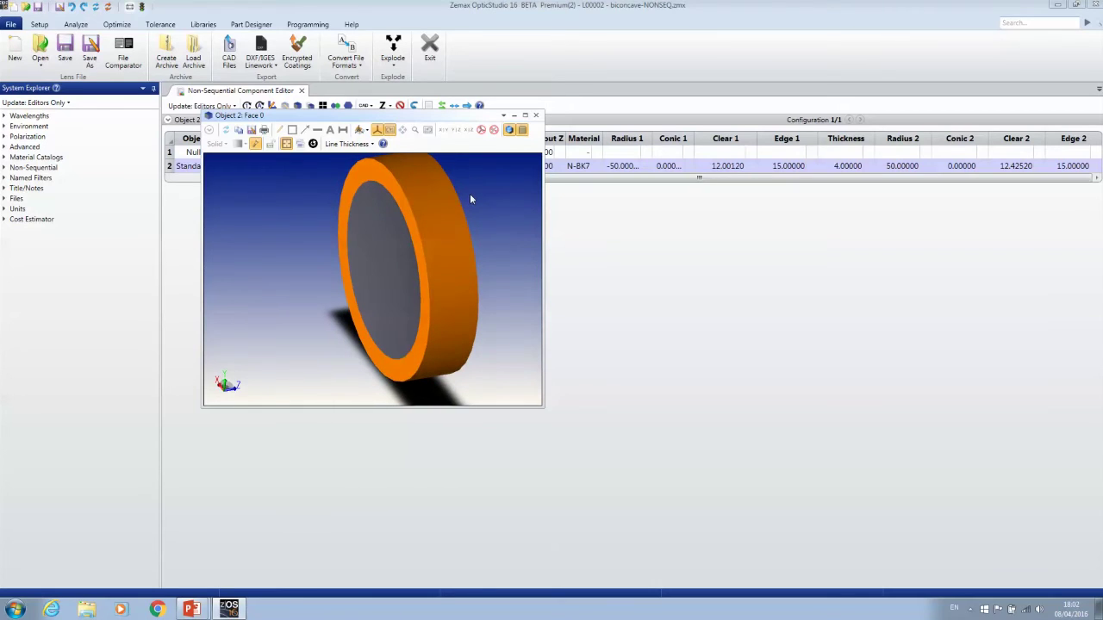
left_click(284, 143)
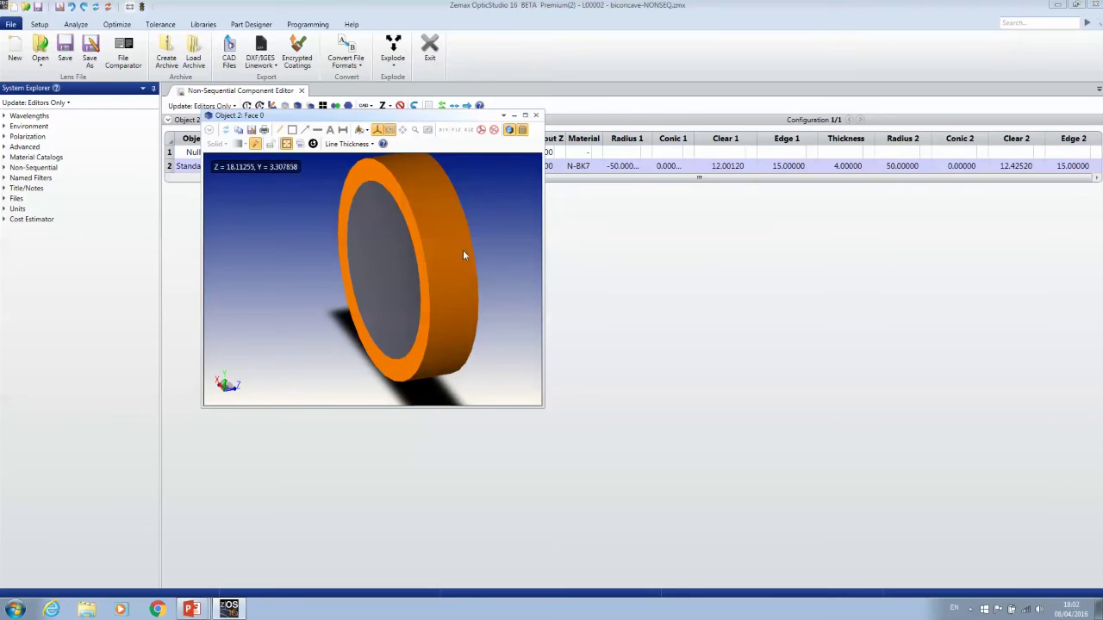
mouse_move(455, 256)
left_mouse_down()
mouse_move(413, 258)
mouse_move(462, 254)
mouse_move(423, 254)
mouse_move(450, 249)
left_mouse_up()
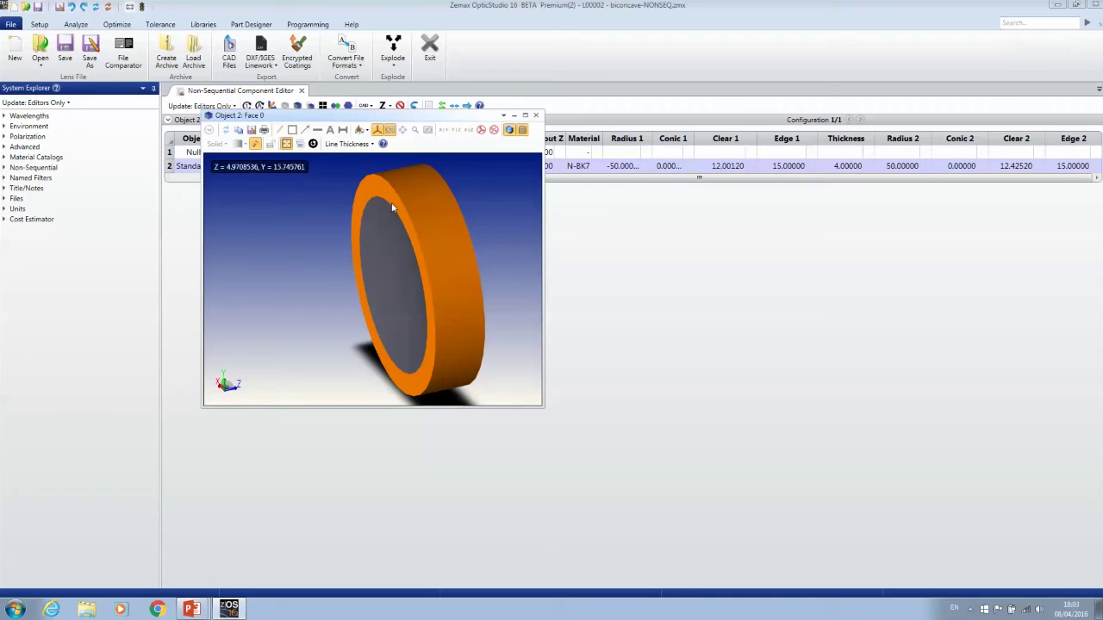
left_click(536, 116)
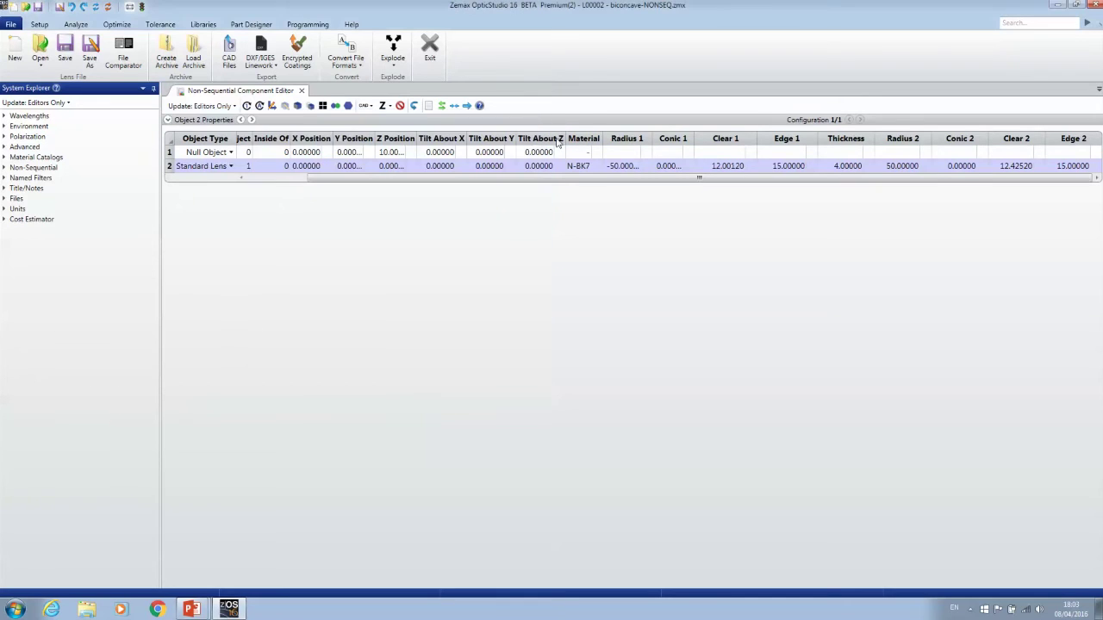
Reopen biconcave.zmx from Recent Files without saving the NSC file
left_click(40, 64)
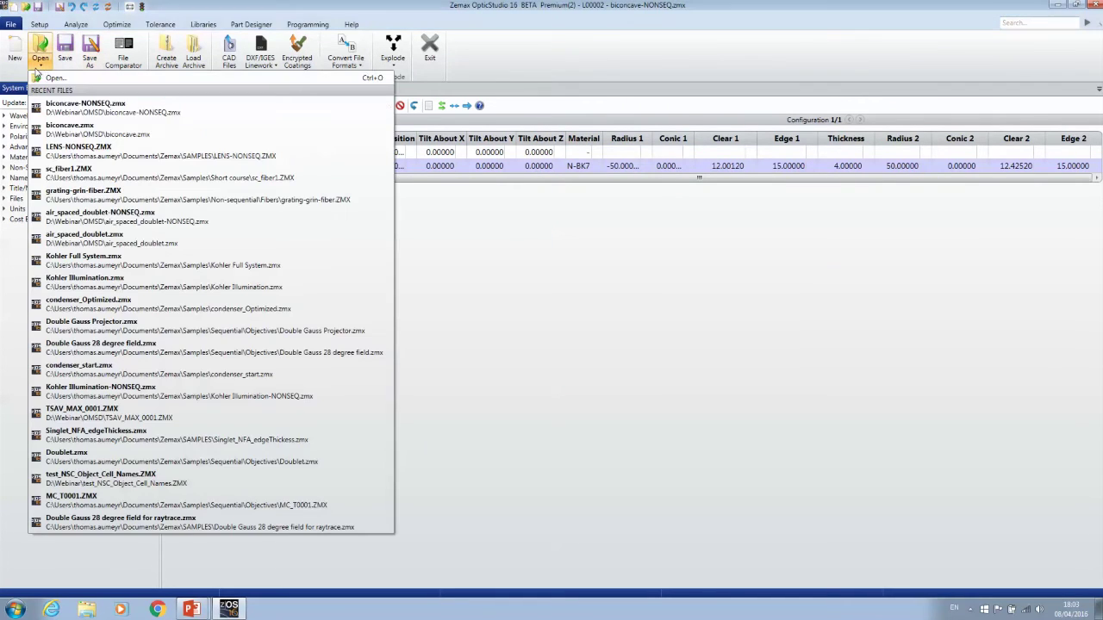
left_click(84, 136)
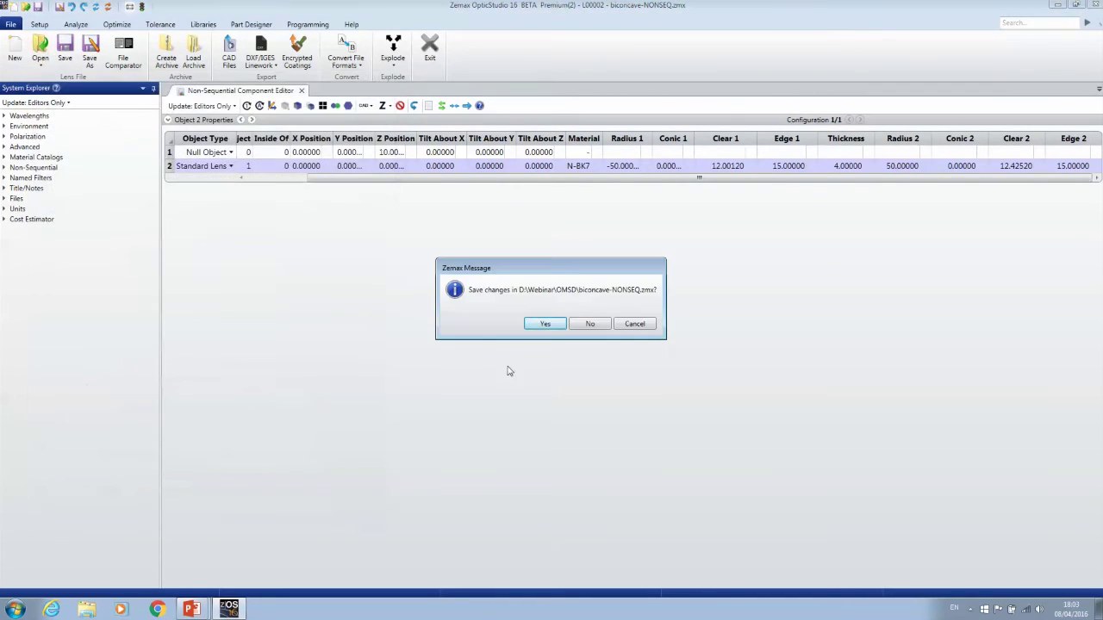
left_click(593, 324)
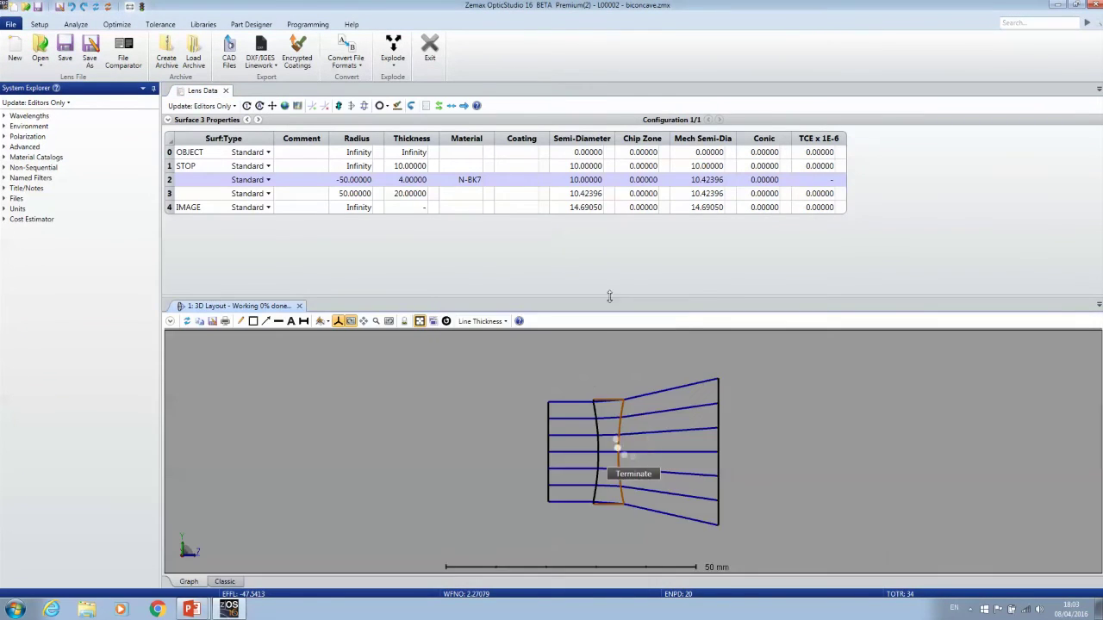
Give surface 2 a chip zone of 2 and mechanical semi-diameter of 15
left_click(657, 180)
type("2")
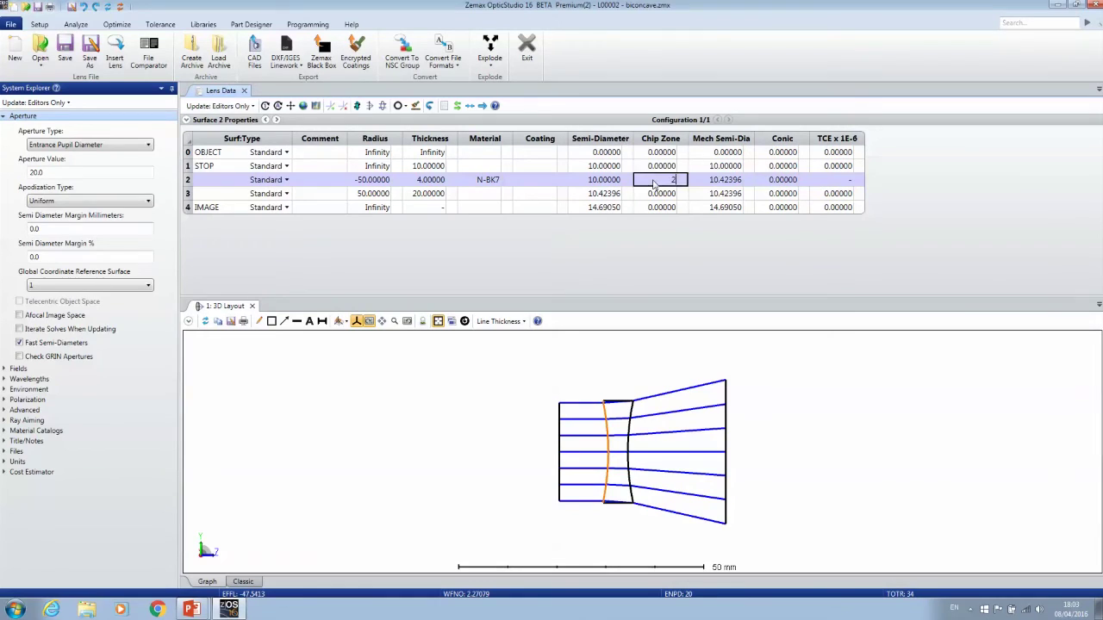
key("Tab")
type("15")
key("Return")
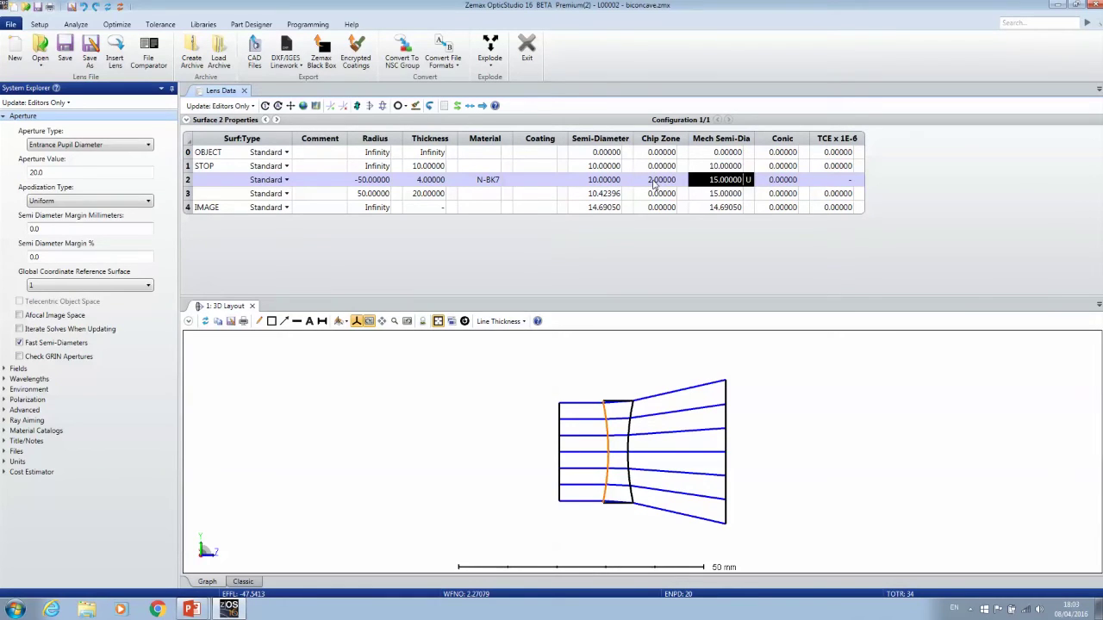
Give surface 3 a chip zone of 2 and mechanical semi-diameter of 15
key("Right")
key("Down")
key("Left")
key("Left")
key("Up")
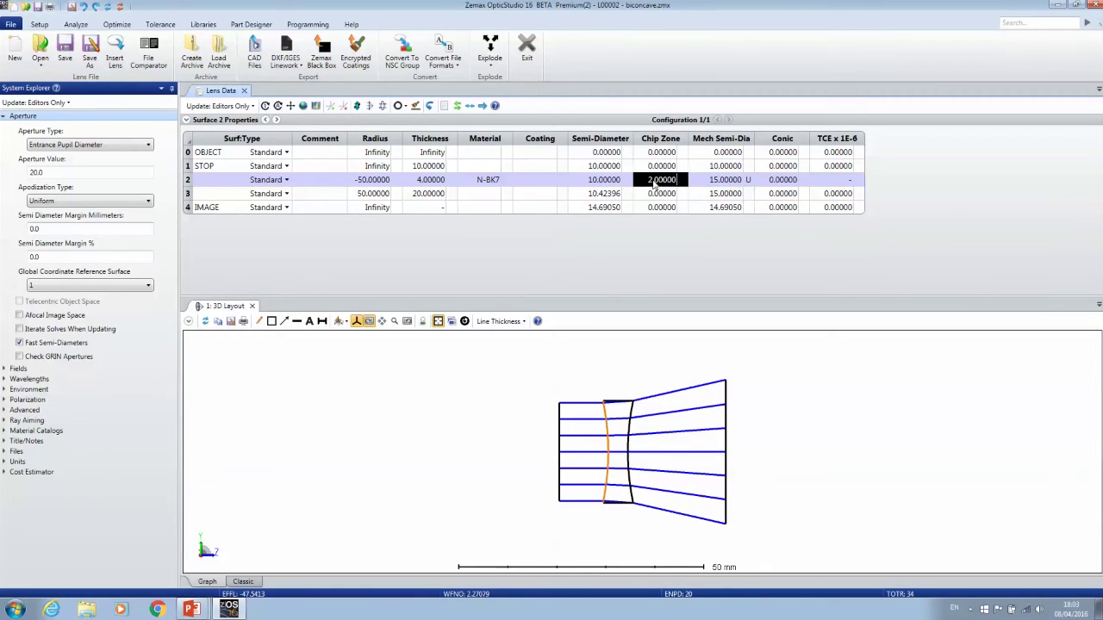
key("Down")
type("2")
key("Tab")
type("15")
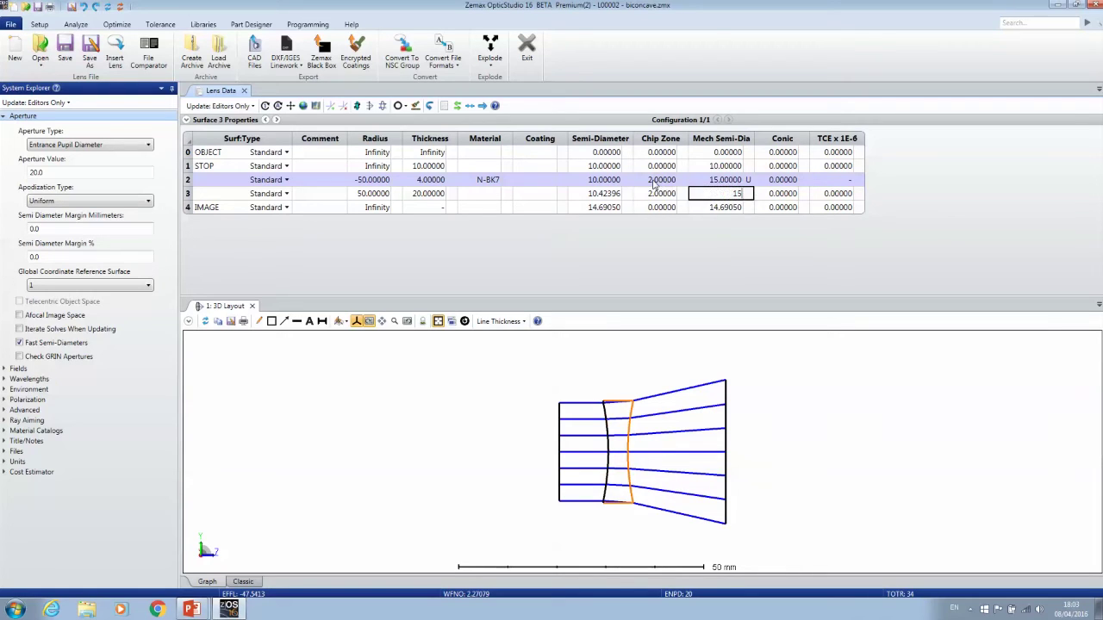
key("Return")
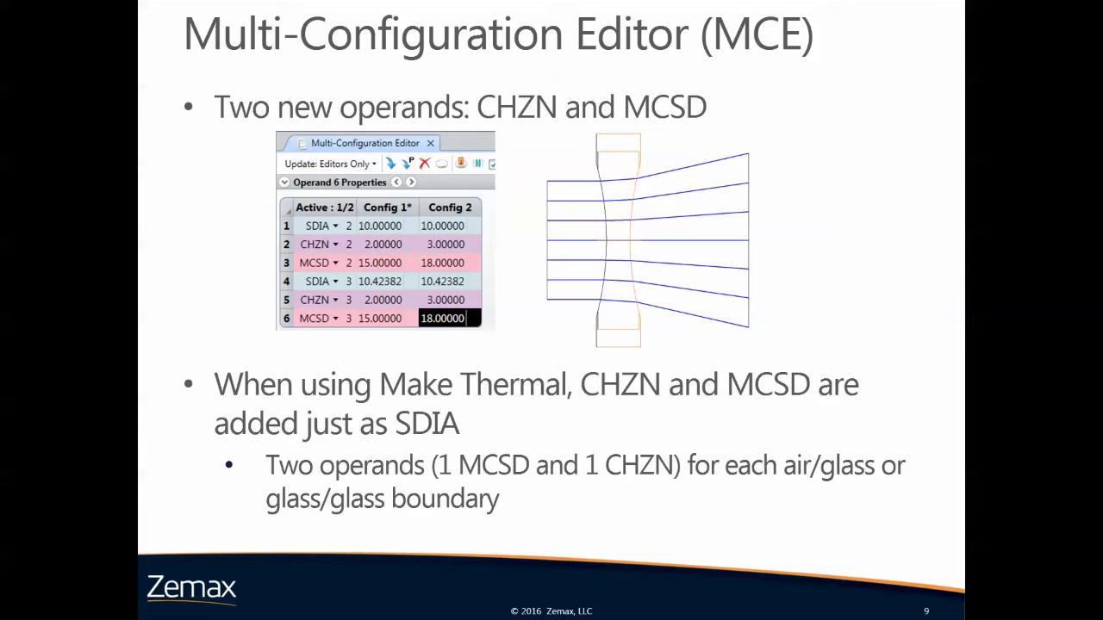
Leave the PowerPoint slideshow and return to biconcave.zmx in OpticStudio
key("alt+Tab")
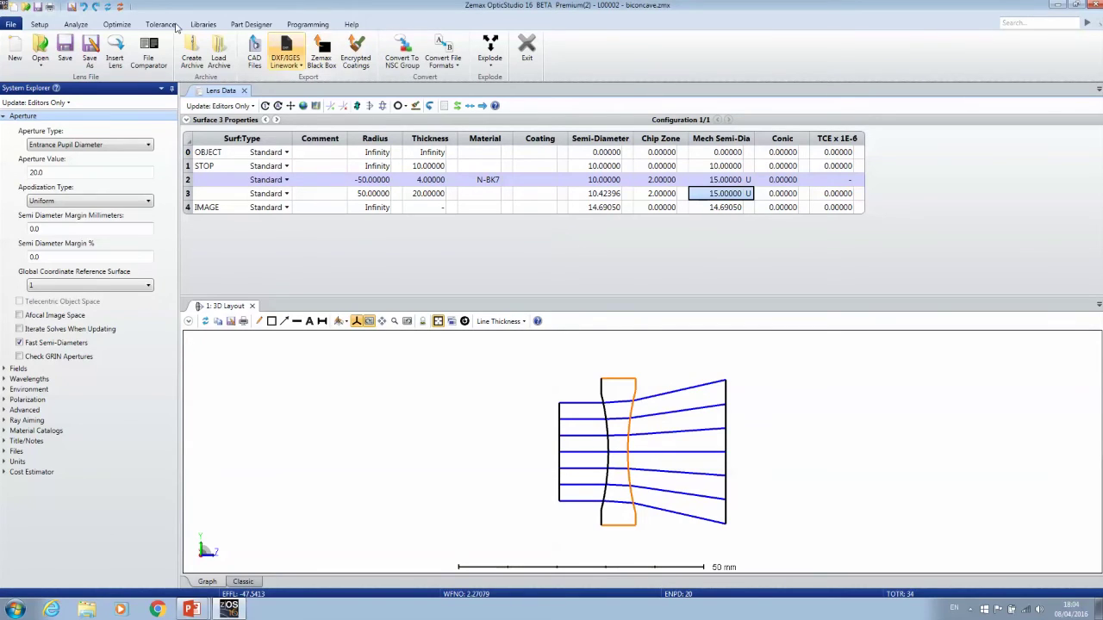
Make thermal configurations: 2 extra configs from -40 to 100, with Config 1 TEMP 20
left_click(39, 24)
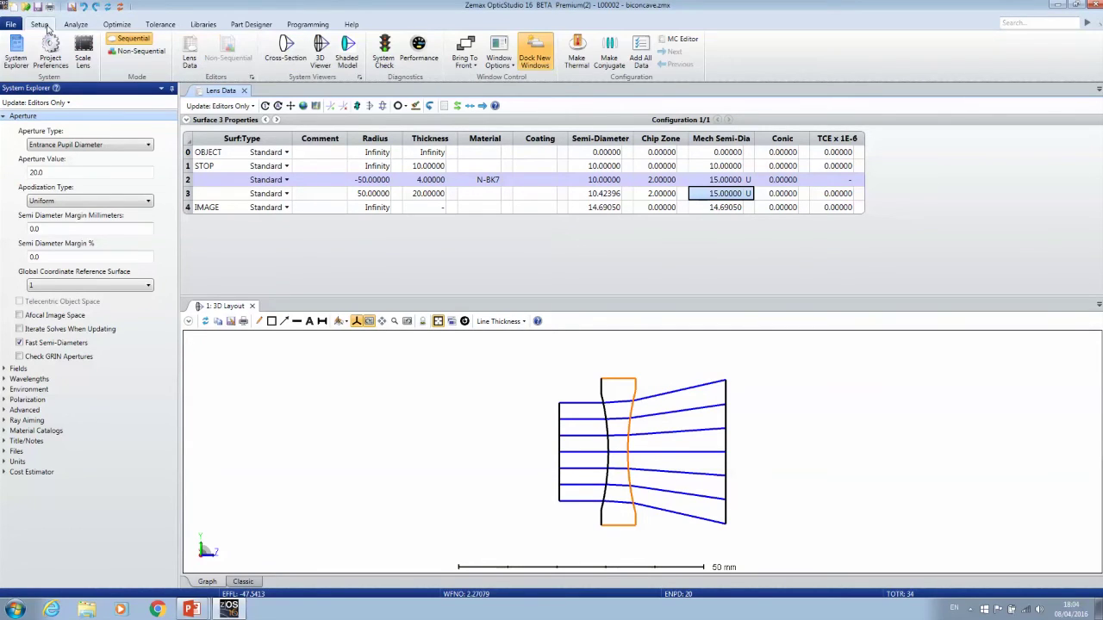
left_click(576, 59)
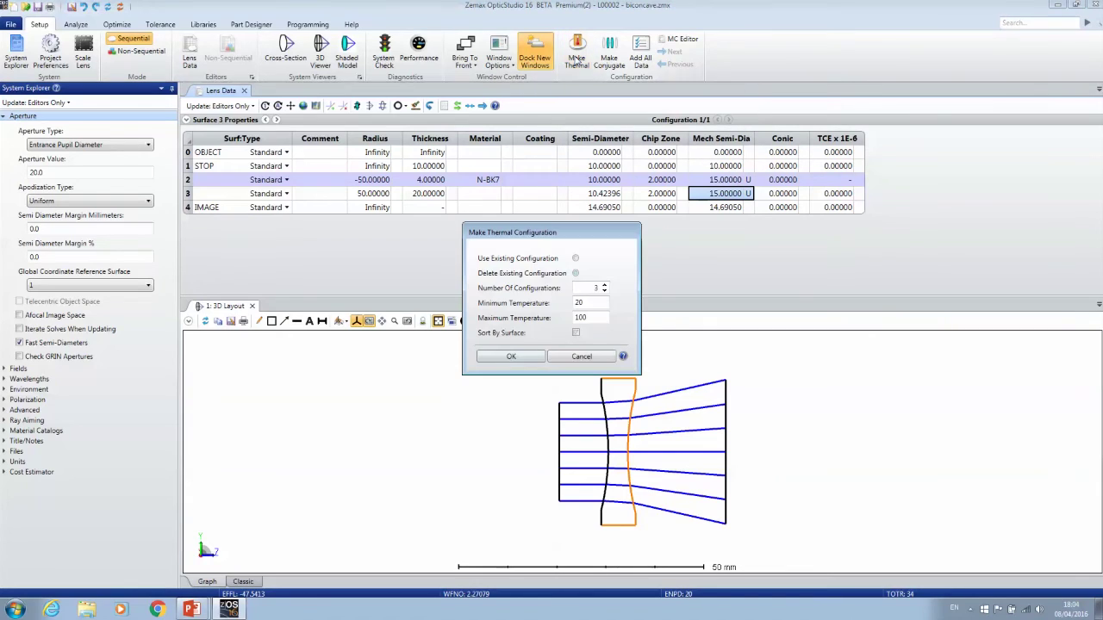
left_click(604, 291)
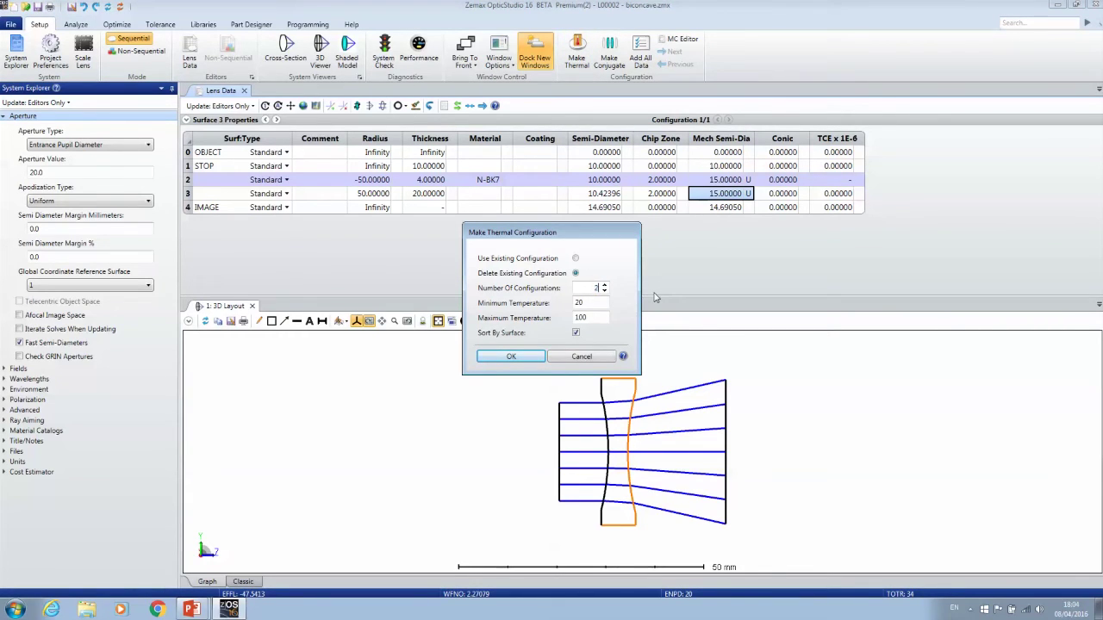
key("Tab")
type("-40")
key("Tab")
left_click(533, 358)
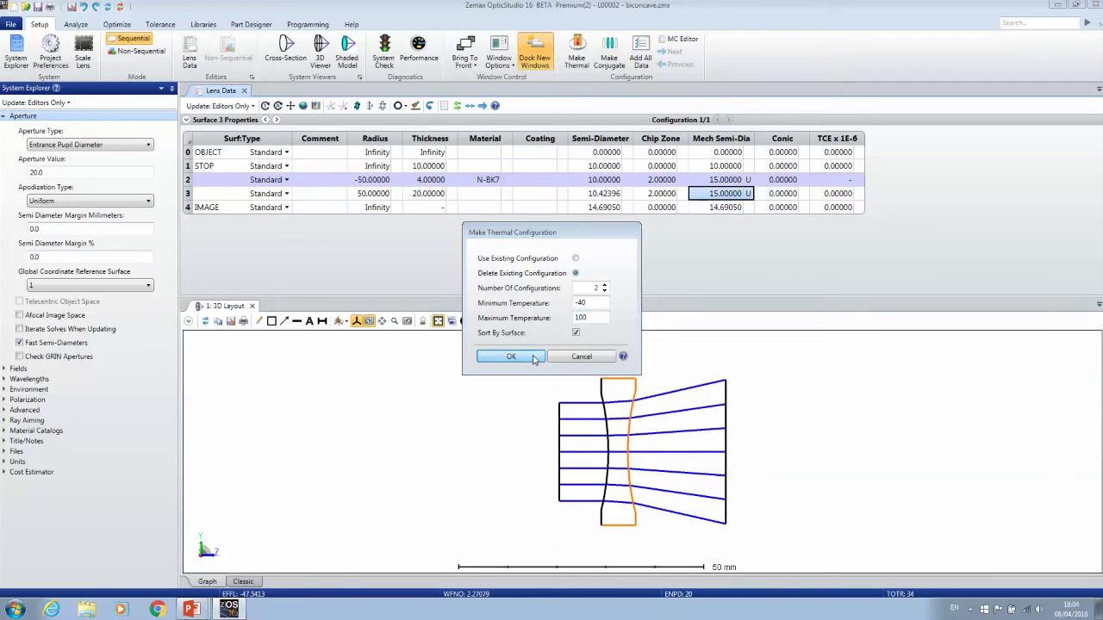
type("20")
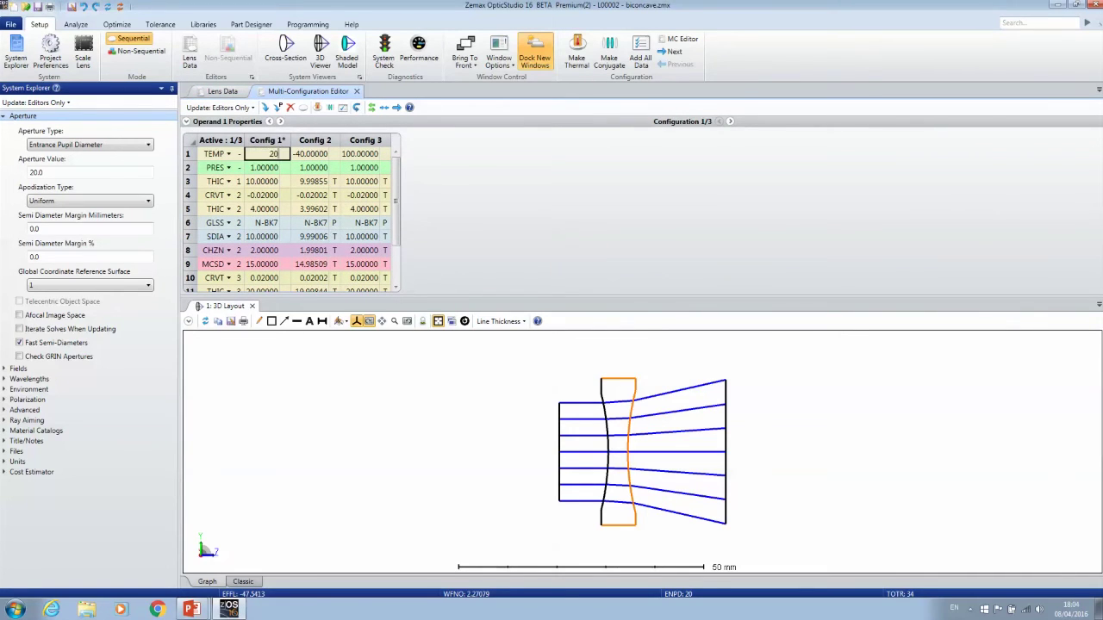
key("Return")
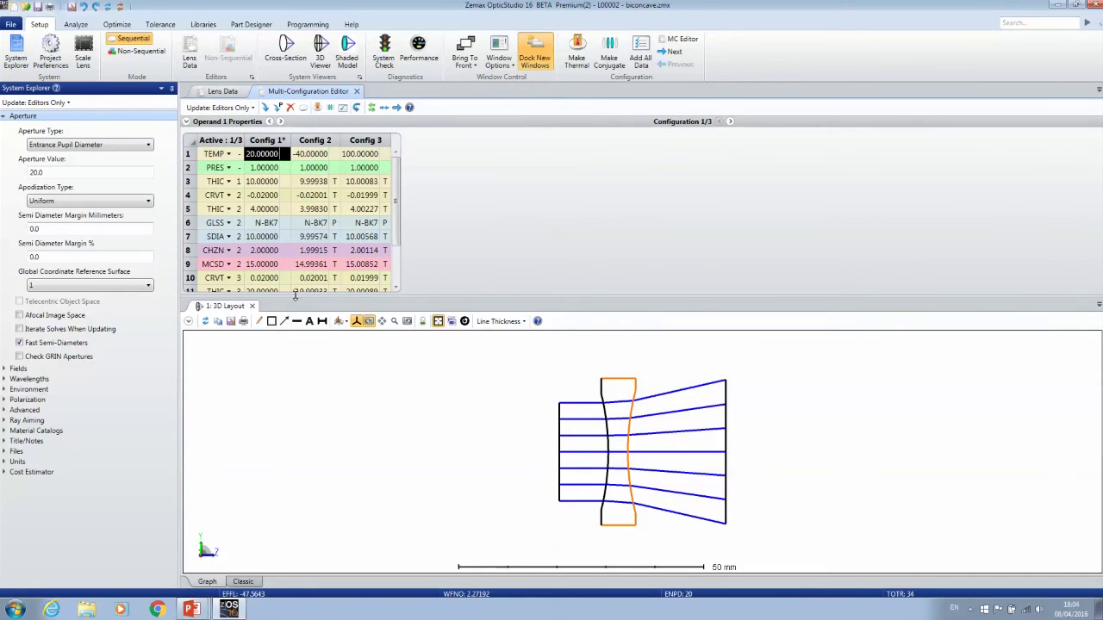
Expand the Multi-Configuration Editor to all 14 operands and highlight surfaces 2 and 3 CHZN/MCSD rows
left_click_drag(296, 298, 324, 379)
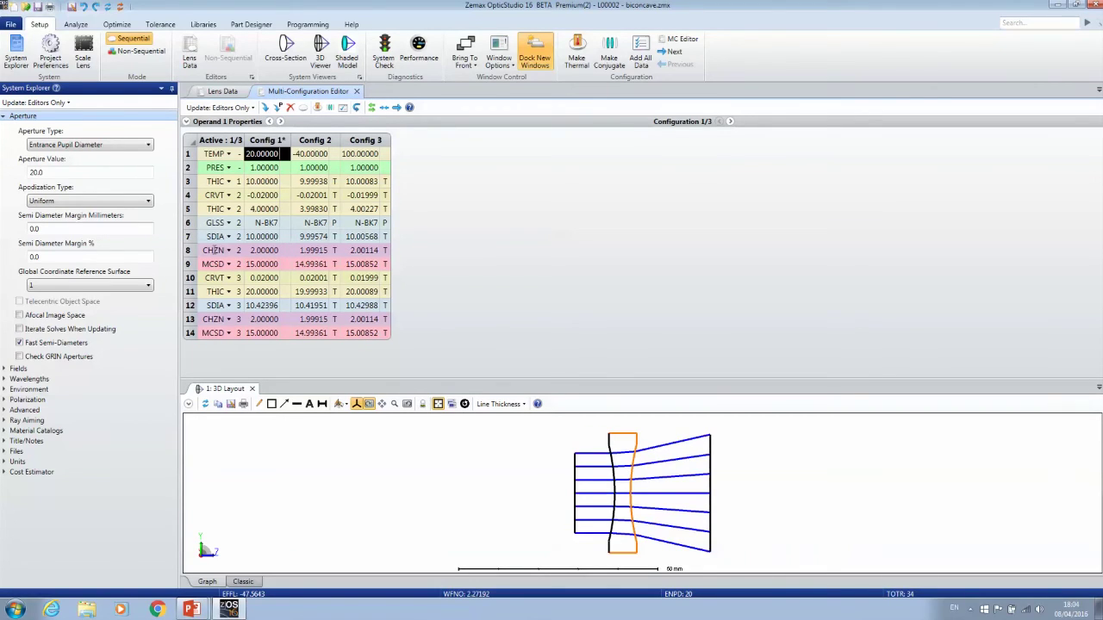
left_click_drag(187, 249, 187, 264)
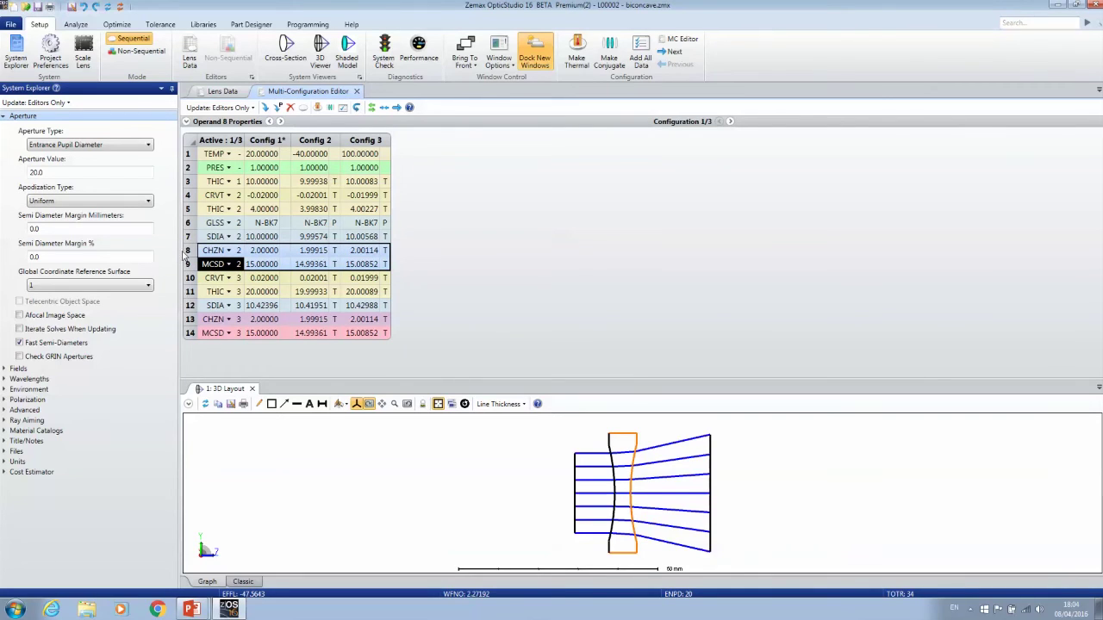
left_click(190, 319)
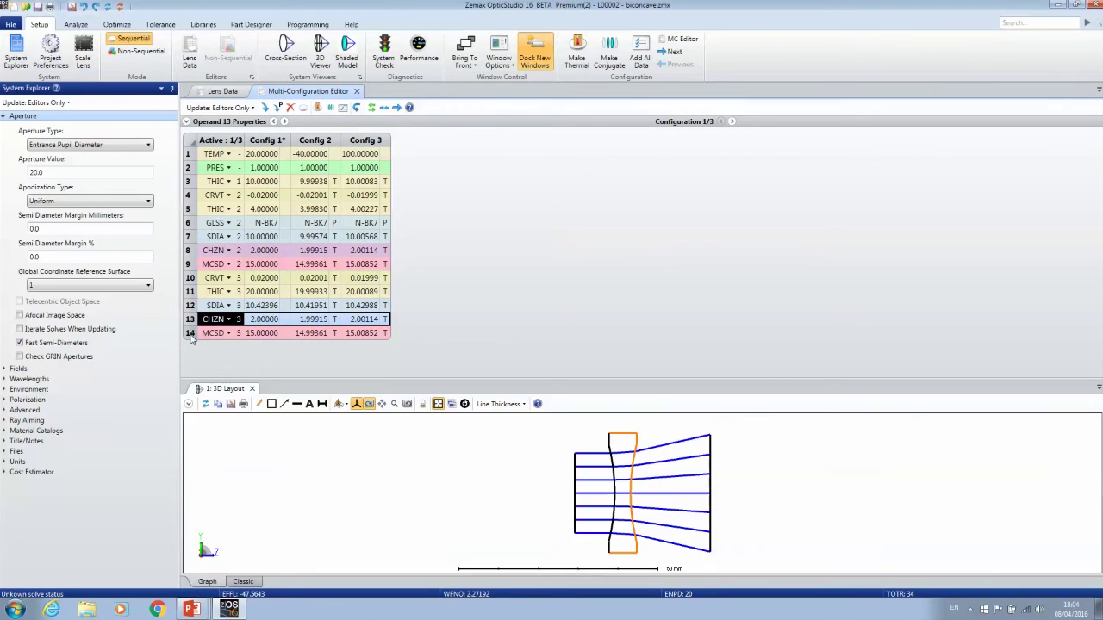
left_click(192, 334)
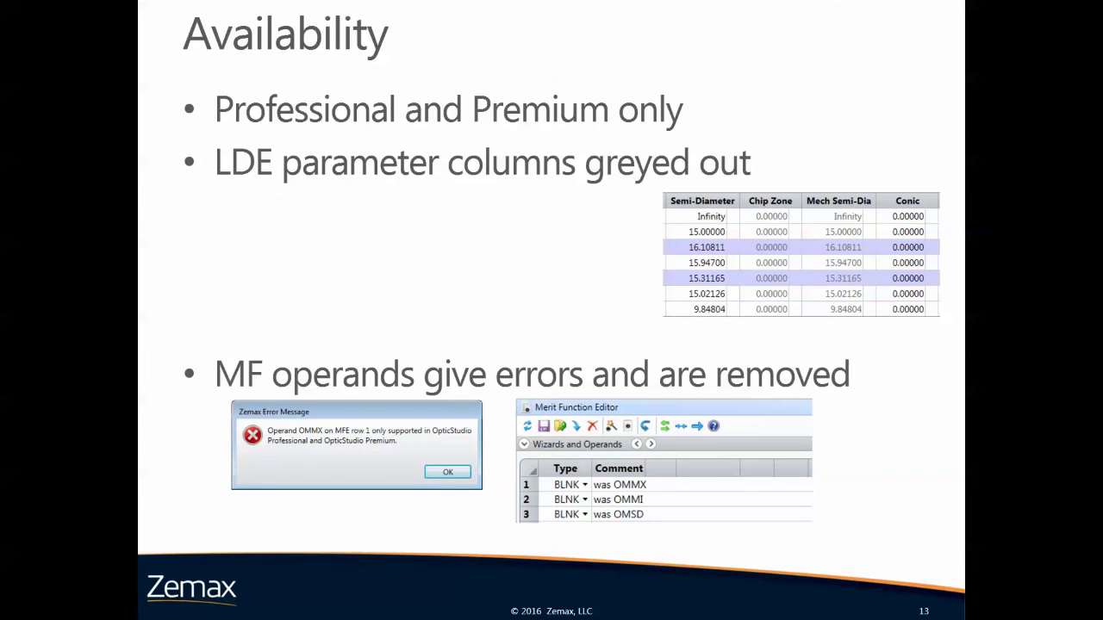
Advance the slideshow from 'Availability' to slide 14, 'Question & Answer Session'
key("Right")
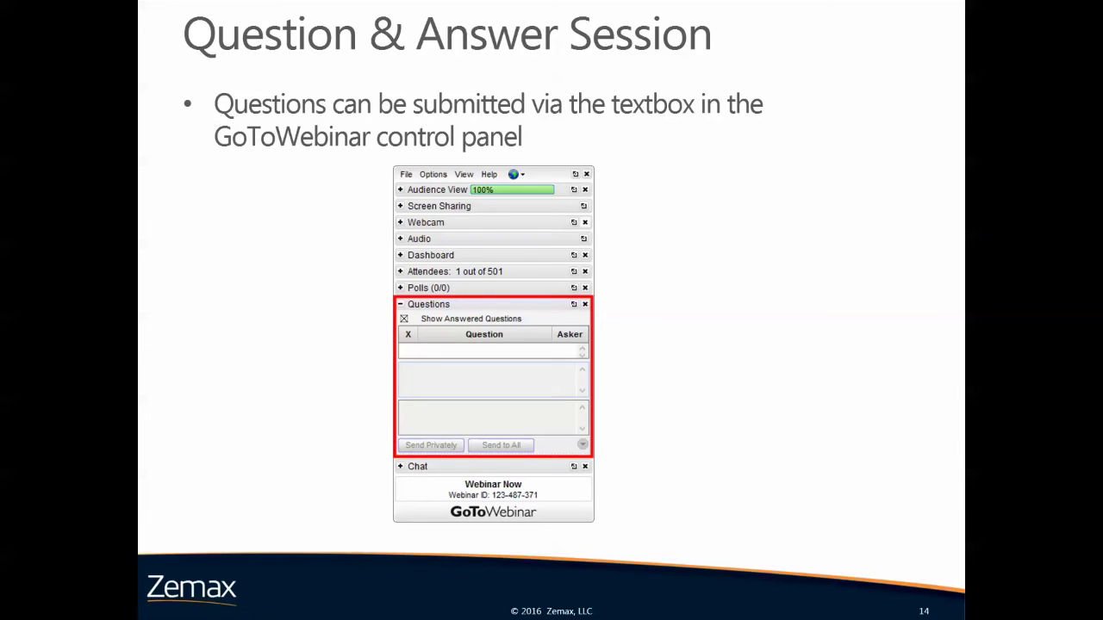